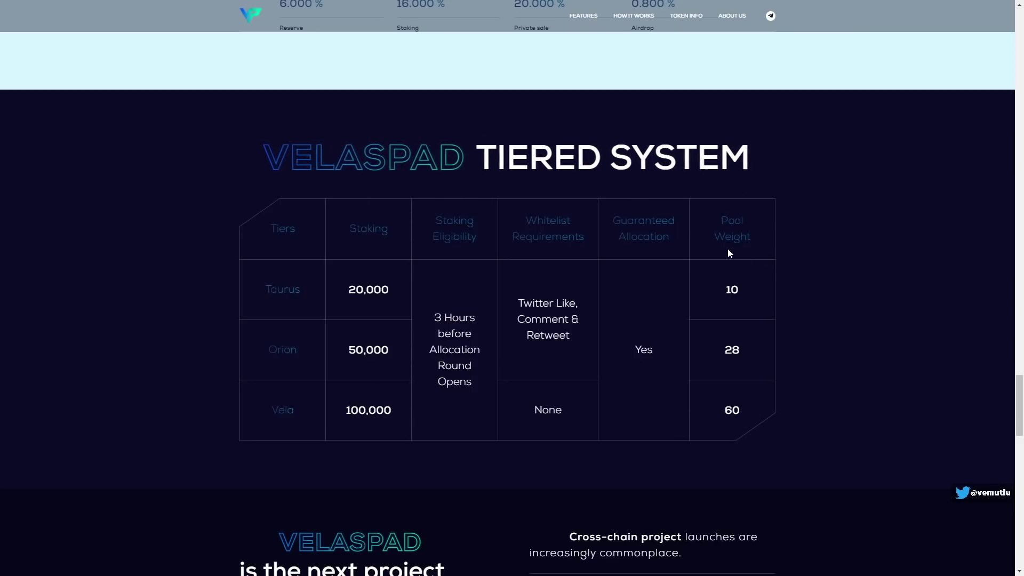
left_click_drag(515, 348, 577, 347)
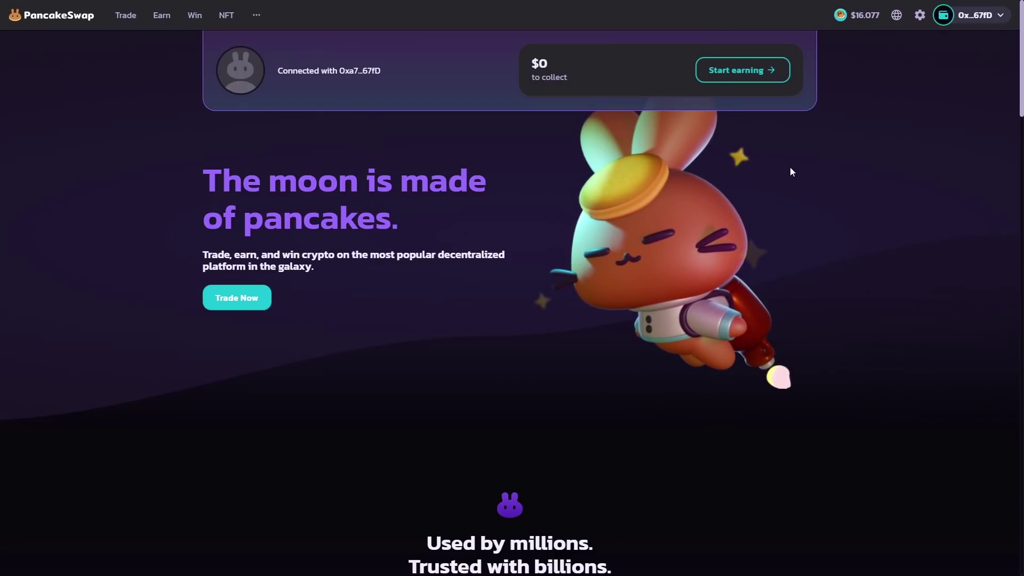
Open the PancakeSwap token exchange and choose BUSD as the currency to pay with
mouse_move(126, 16)
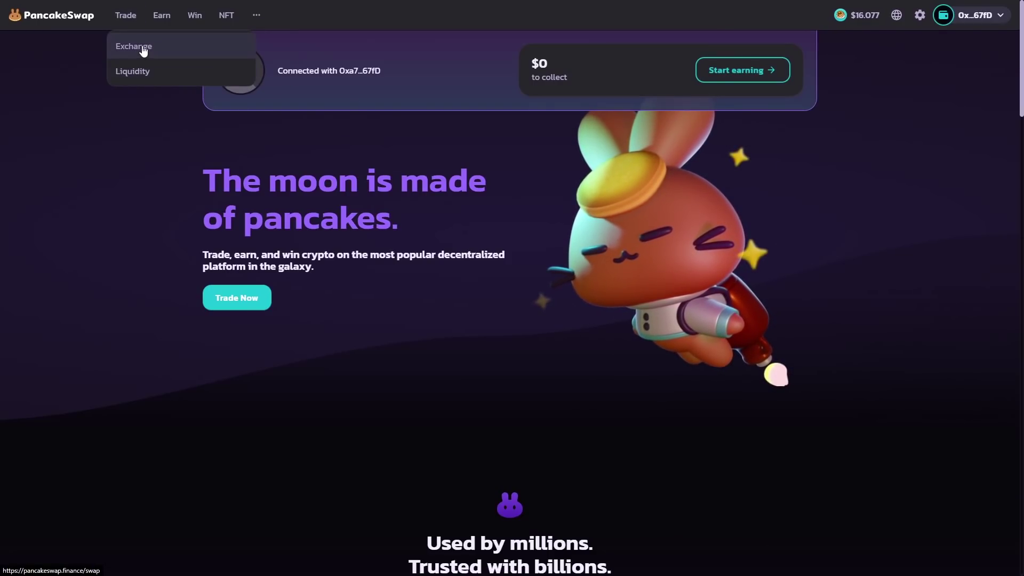
left_click(143, 46)
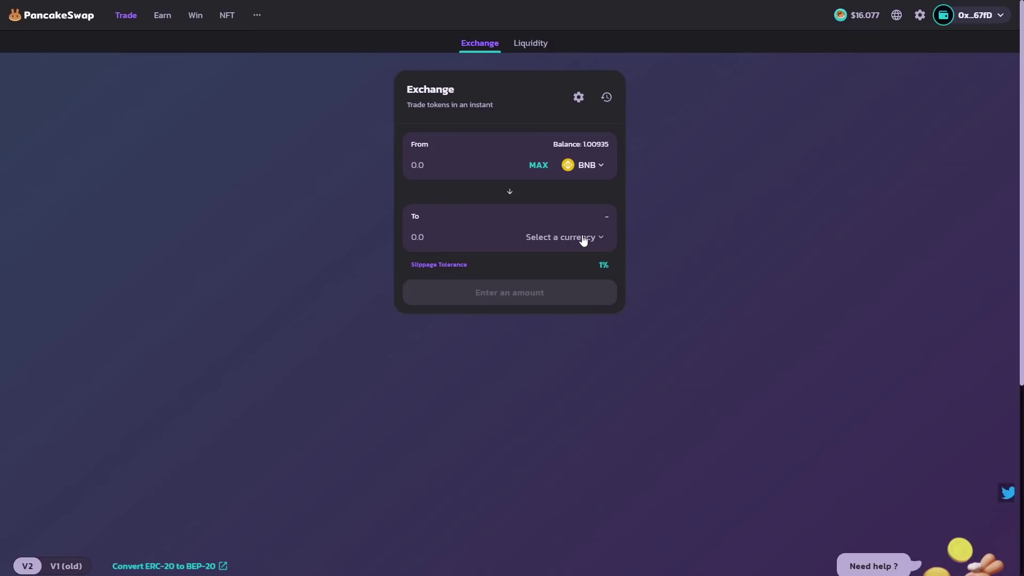
left_click(596, 169)
left_click(496, 284)
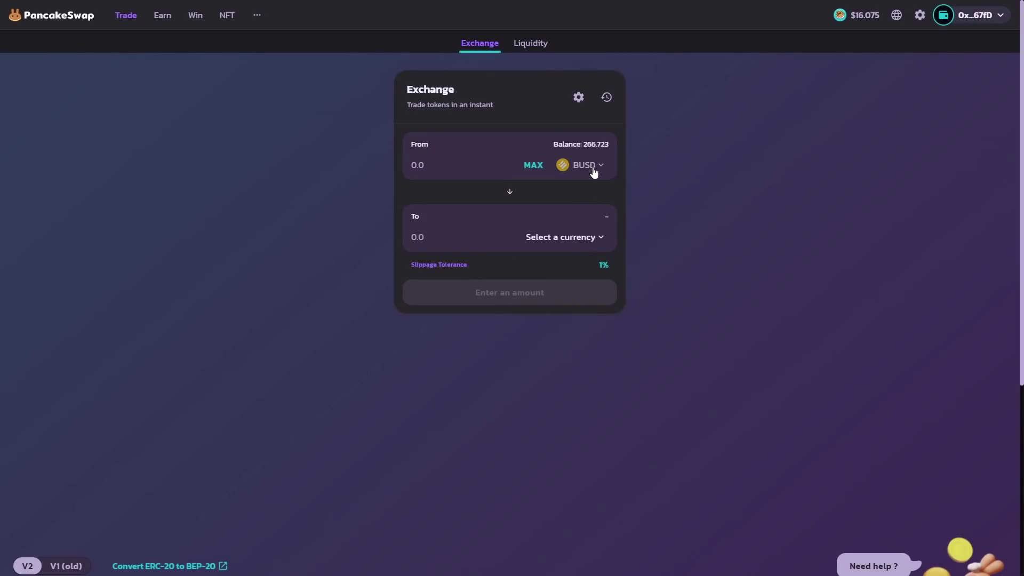
Try to find the VelasPad token by searching the receiving currency's token list for "velasp"
left_click(564, 243)
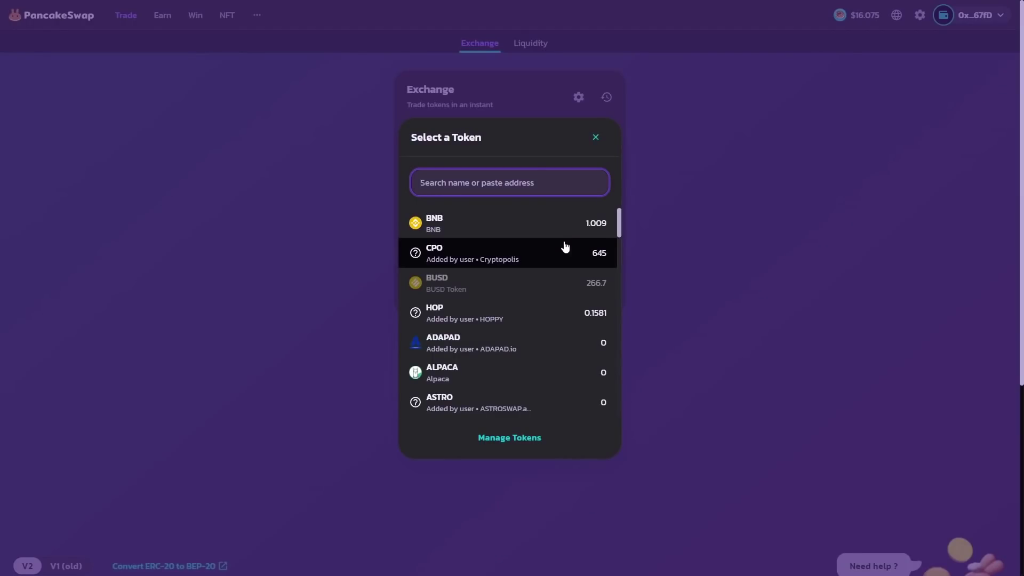
type("velasp")
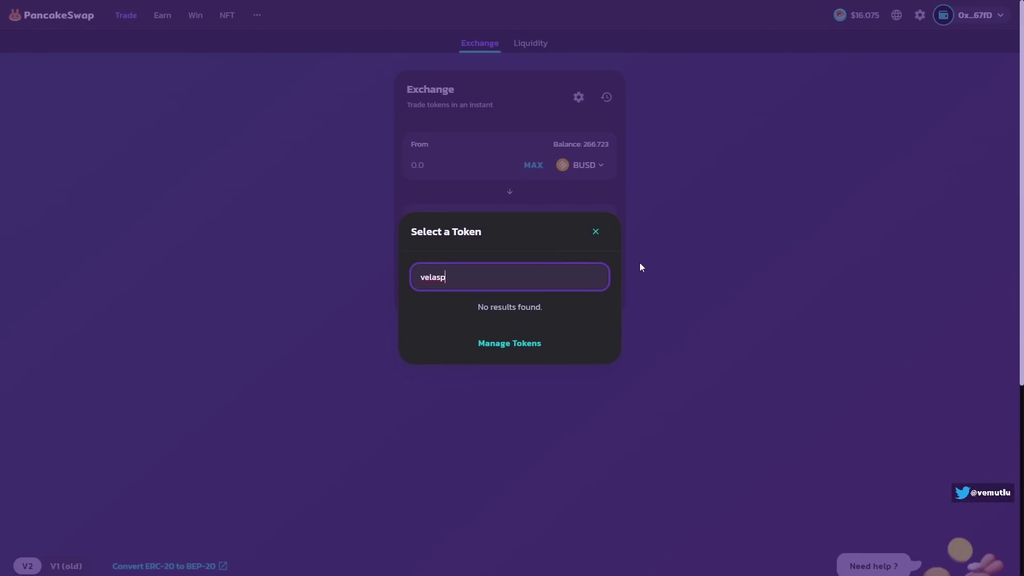
left_click(592, 233)
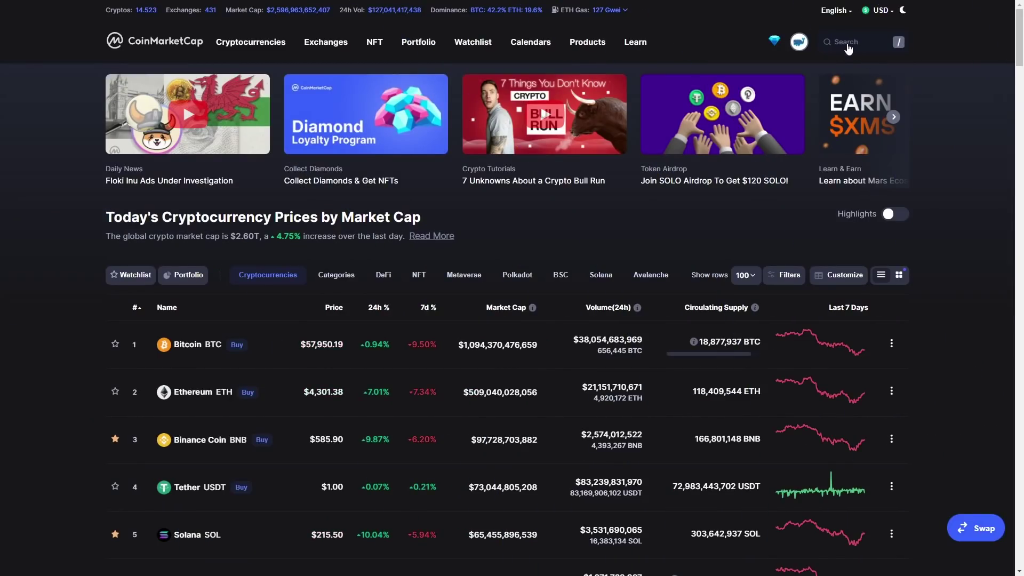
Find VelasPad (VLXPAD) on CoinMarketCap by searching for "velas" and copy its Binance Smart Chain (BEP20) contract address
left_click(848, 48)
type("velas")
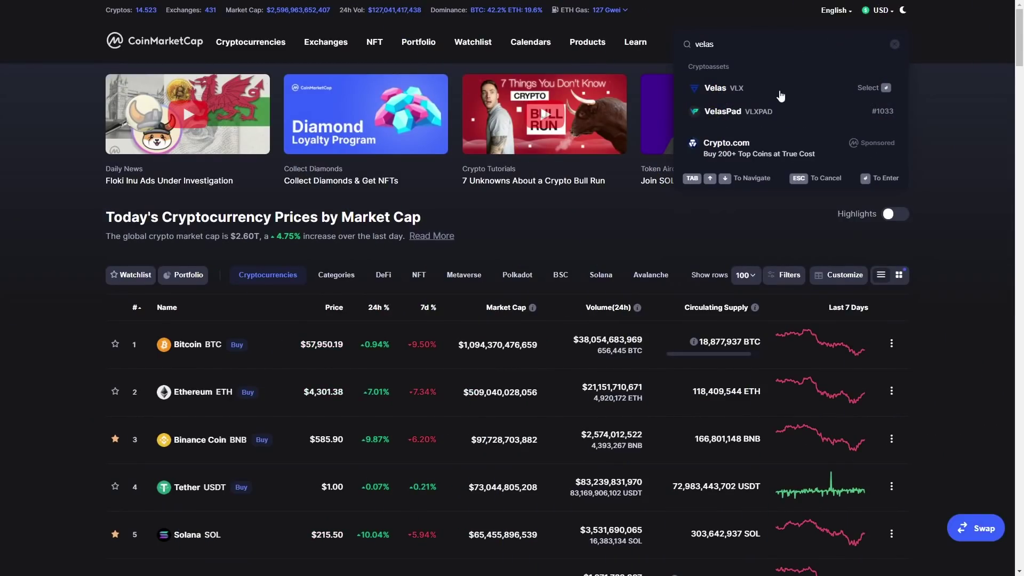
left_click(794, 113)
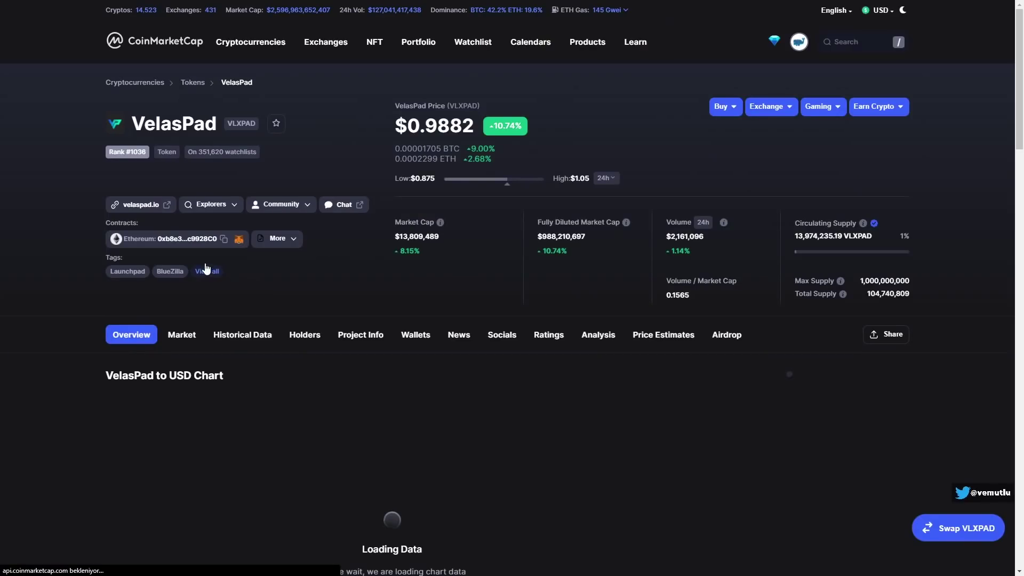
left_click(288, 240)
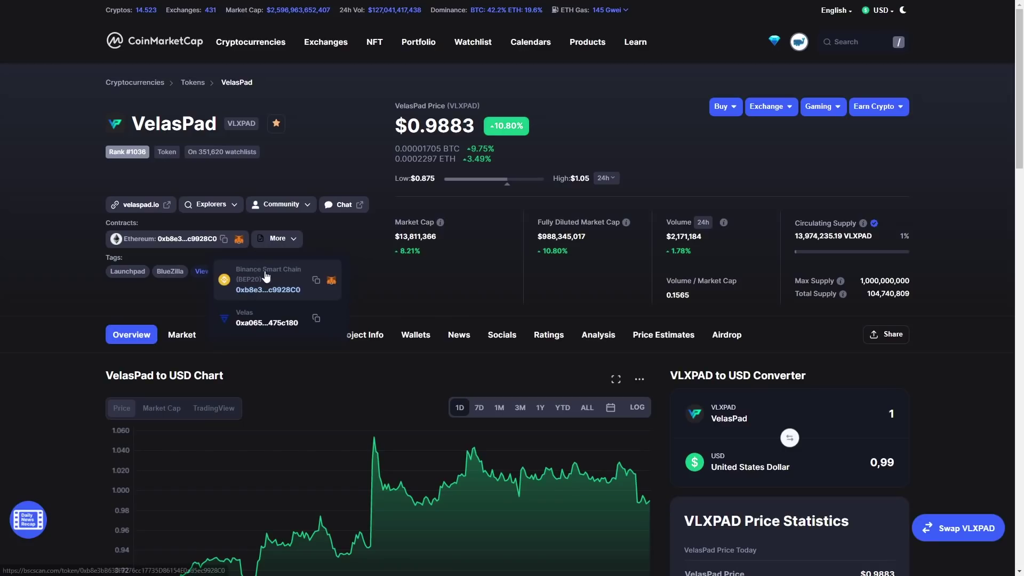
left_click(315, 281)
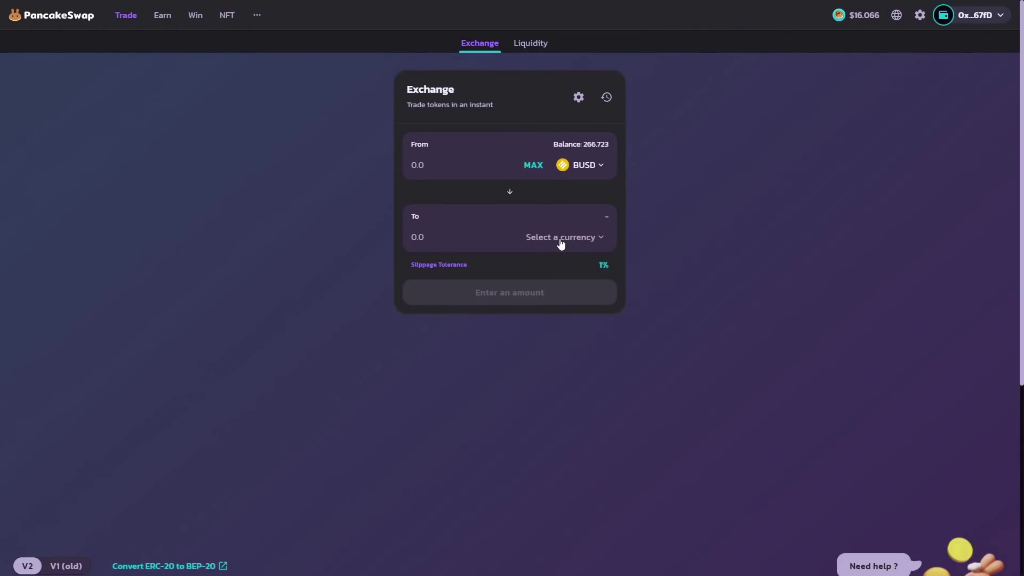
On the PancakeSwap exchange, import VLXPAD as the receiving currency using the copied contract address, acknowledging the unknown-source warning
left_click(561, 240)
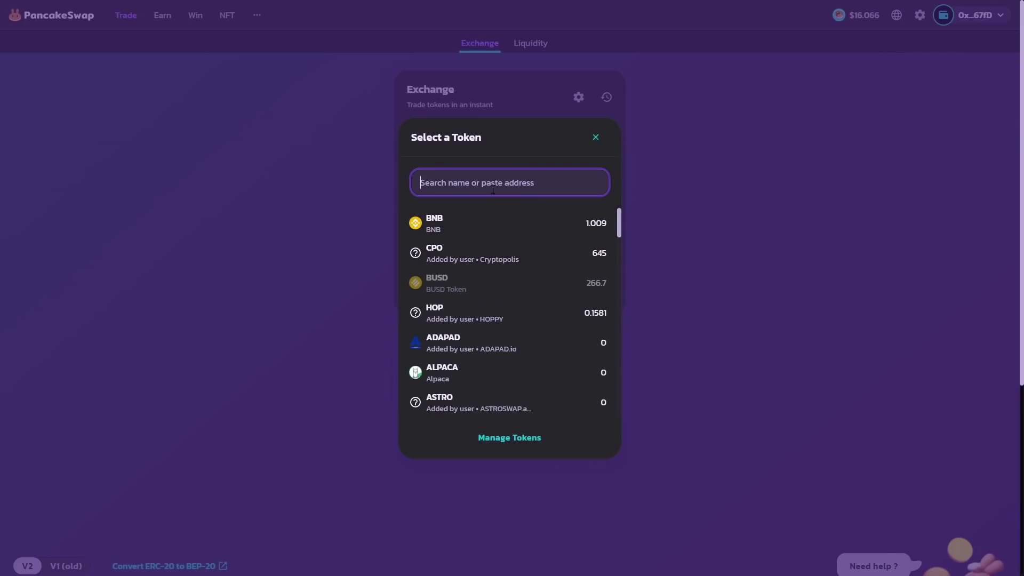
key("ctrl+v")
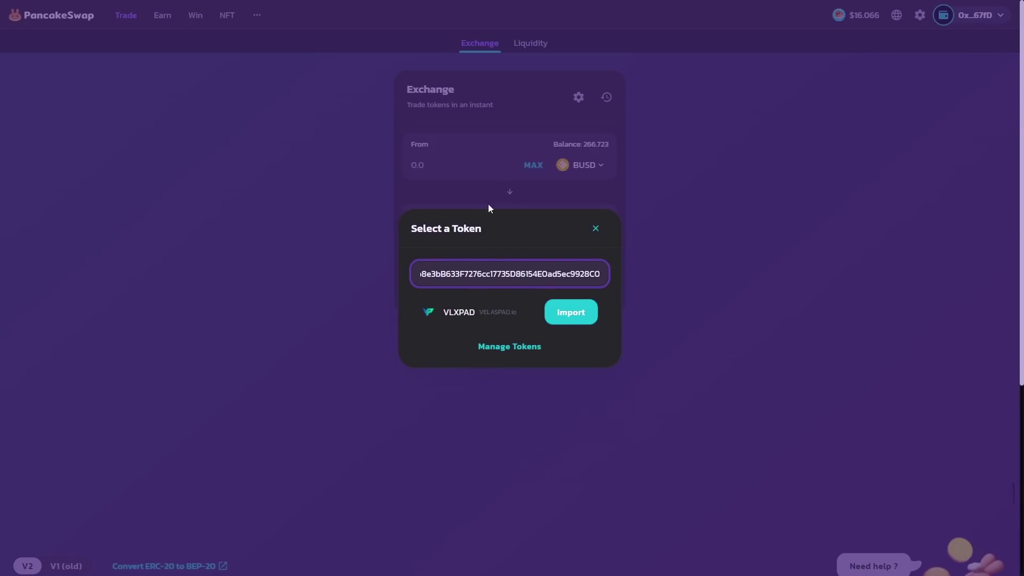
left_click(561, 317)
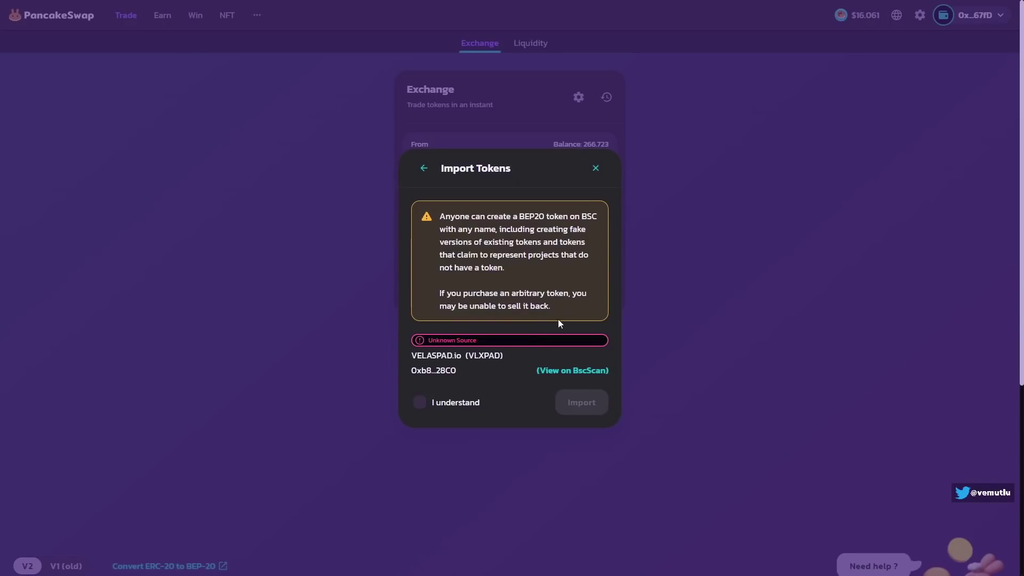
left_click(419, 402)
left_click(580, 403)
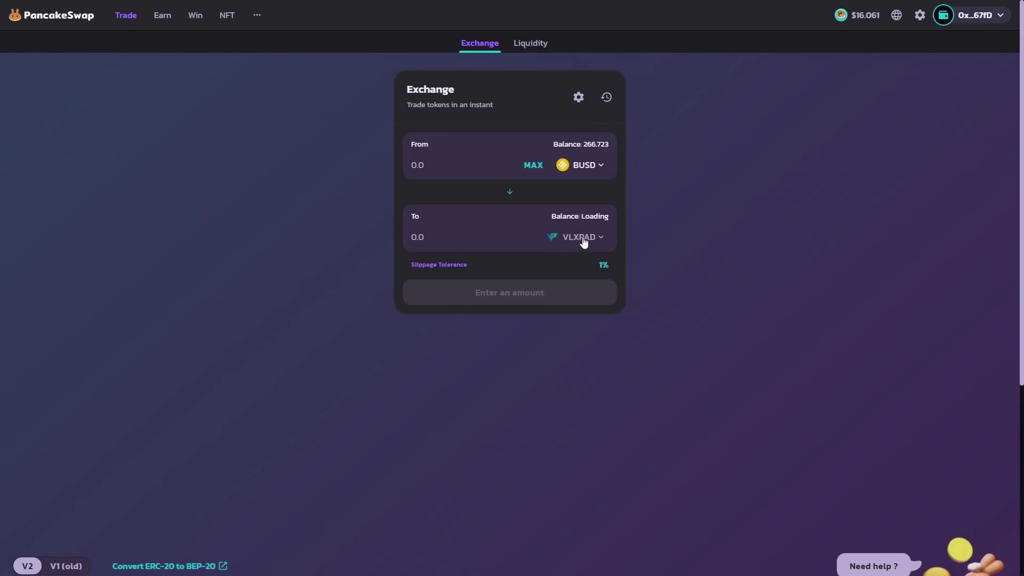
Enter 20000 as the VLXPAD amount to receive and examine the estimated BUSD cost
left_click(434, 241)
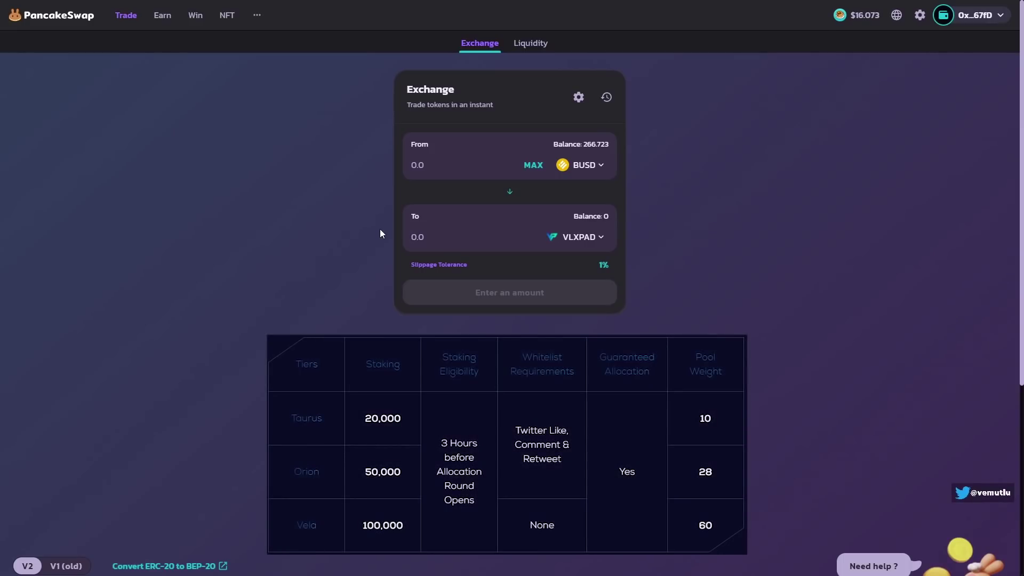
type("20000")
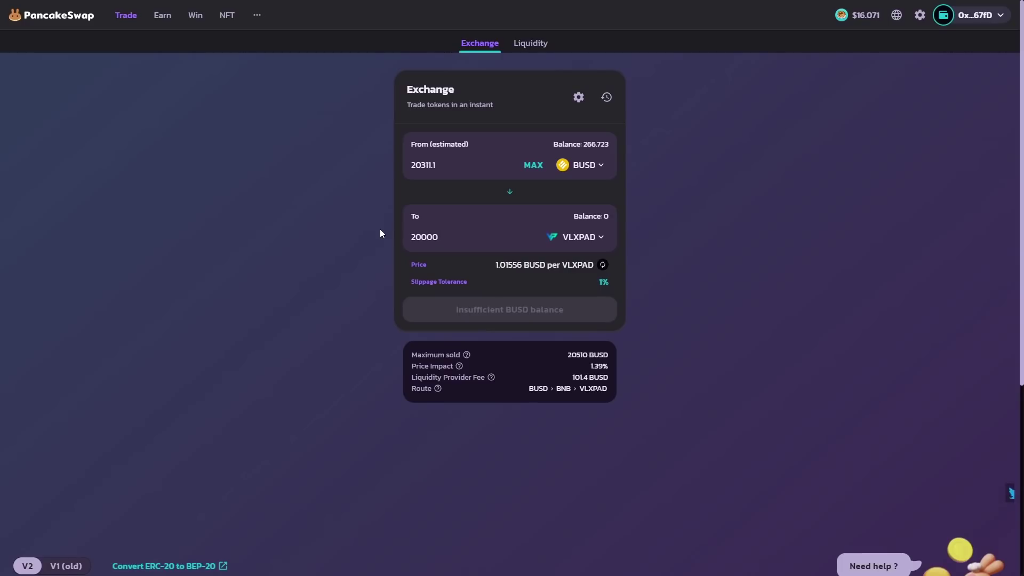
Set the receiving amount to 10 VLXPAD, confirm the swap from BUSD, and approve the transaction in MetaMask
double_click(474, 237)
type("10")
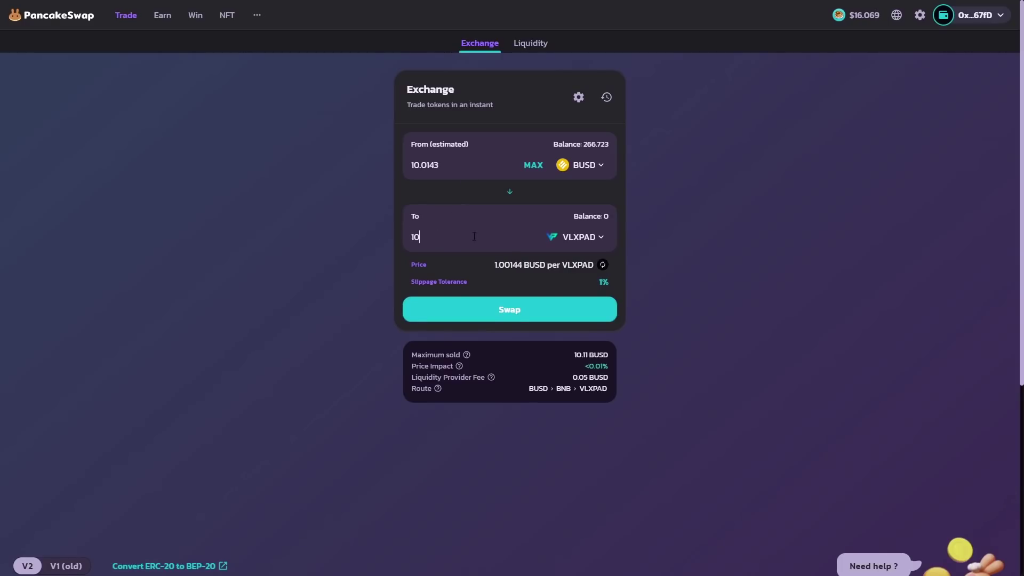
left_click(516, 314)
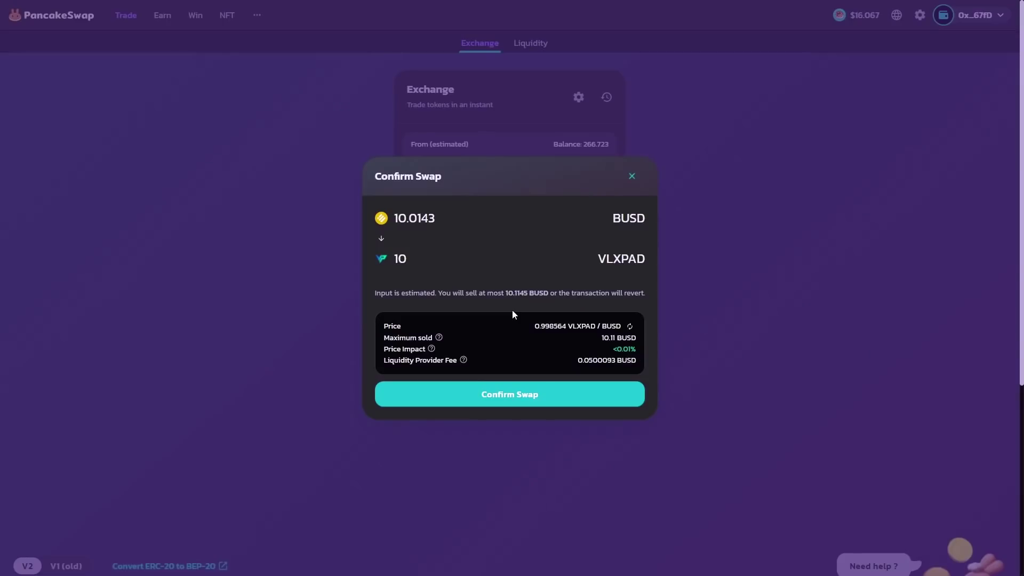
left_click(529, 386)
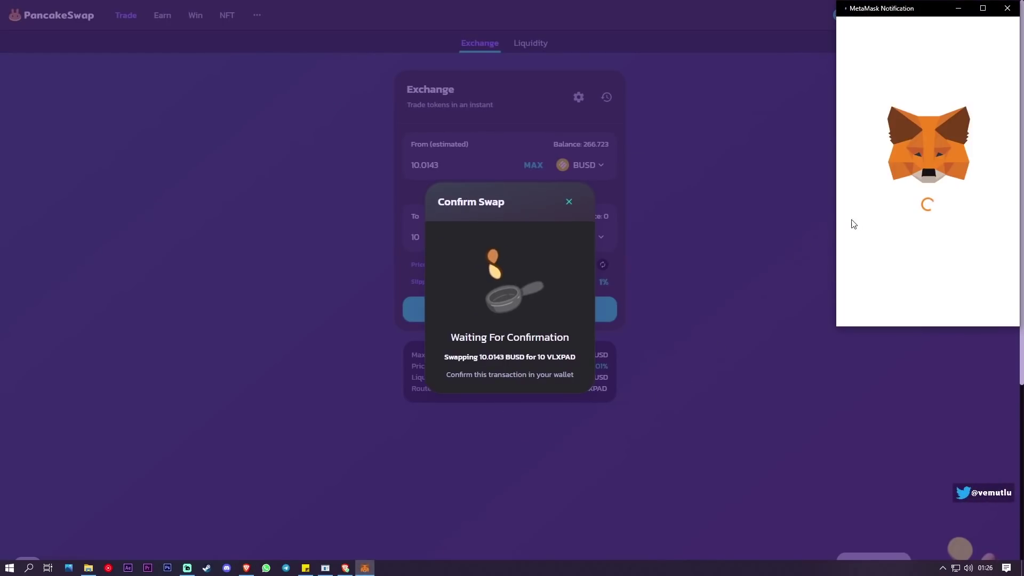
scroll(960, 214, "down", 2)
left_click(974, 305)
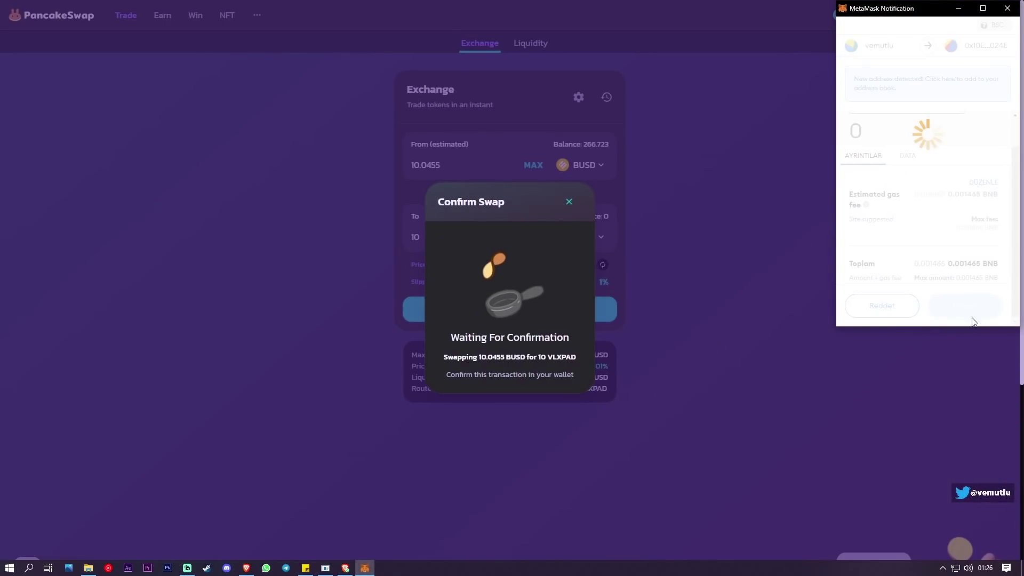
left_click(509, 389)
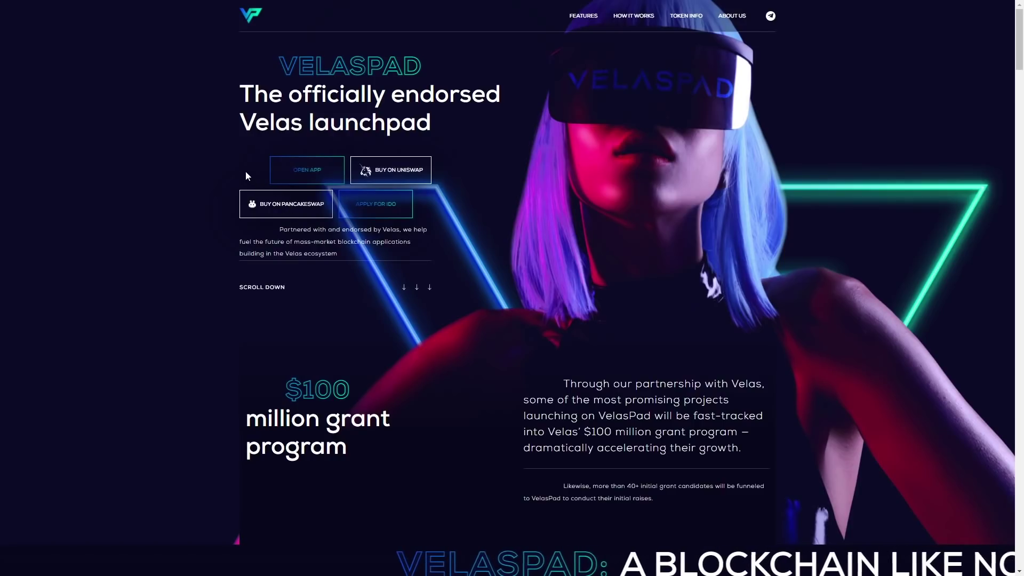
From the VelasPad site, open the app's bridge, keep the direction Binance Smart Chain to Velas Network, and connect the MetaMask wallet
left_click(298, 176)
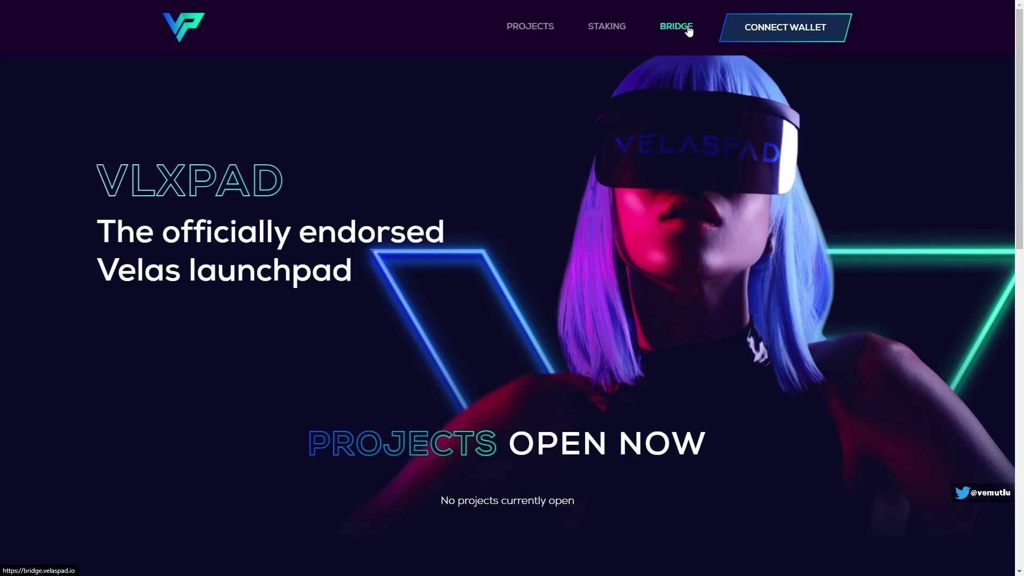
left_click(687, 29)
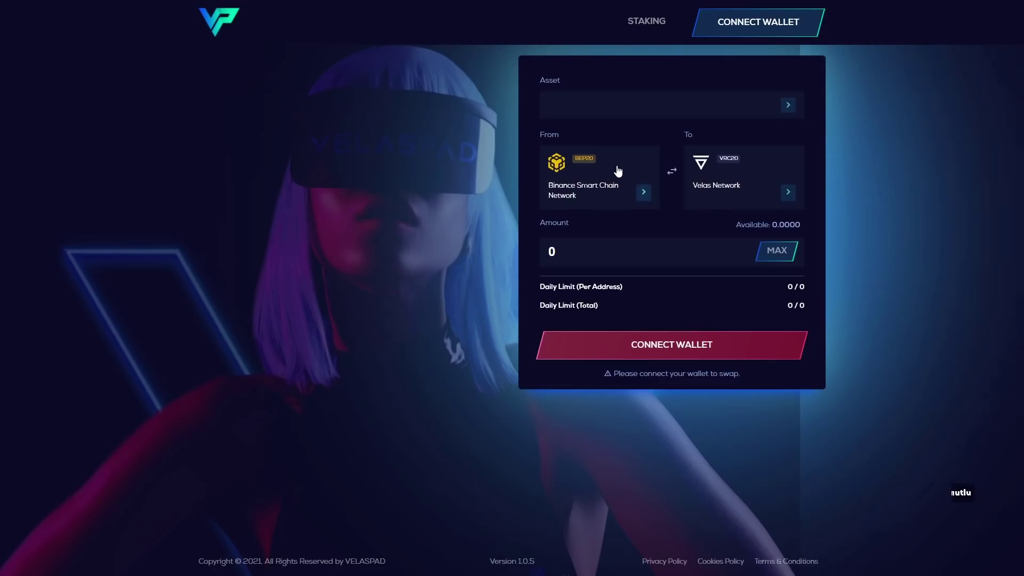
left_click(672, 173)
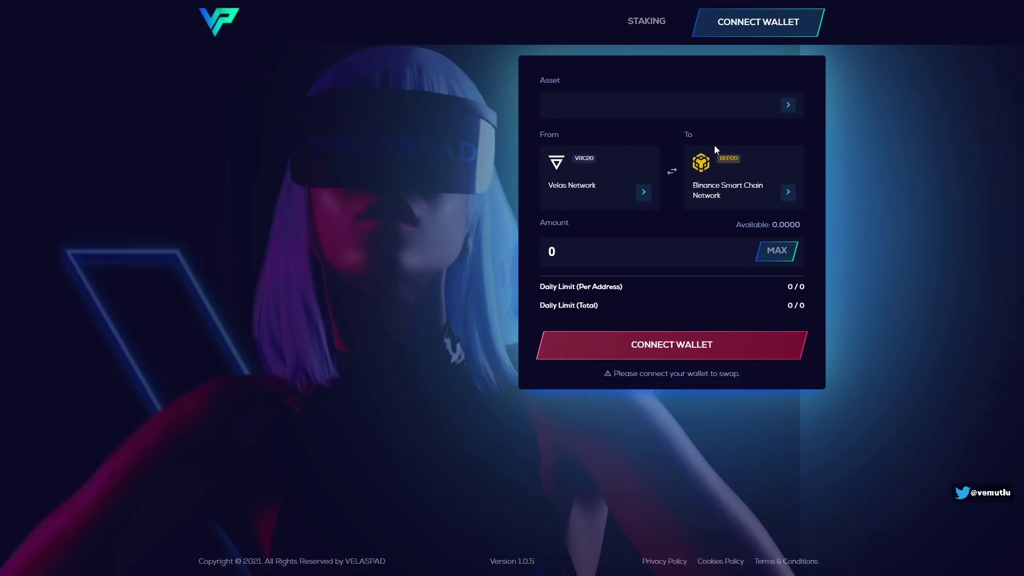
left_click(674, 175)
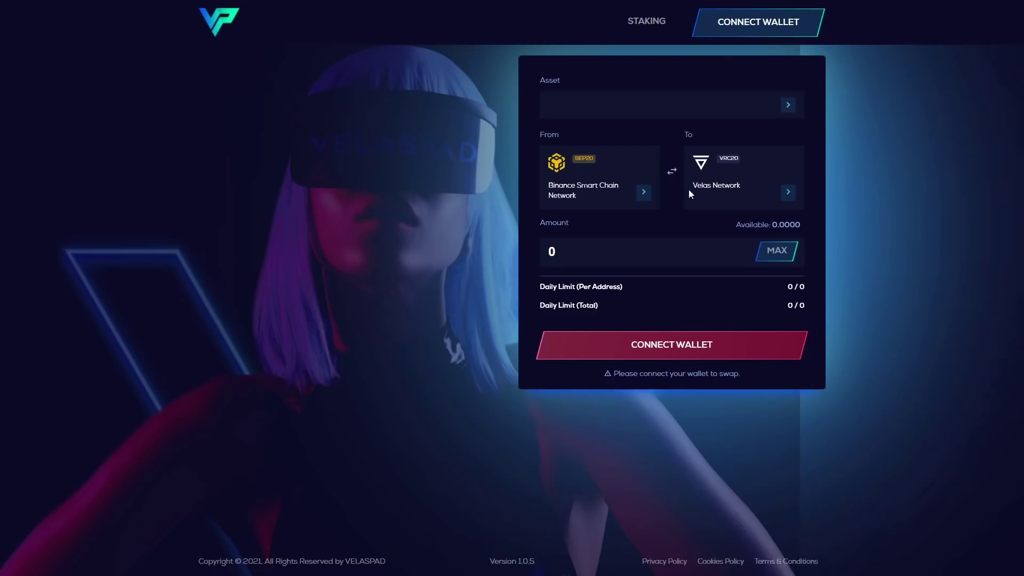
left_click(750, 24)
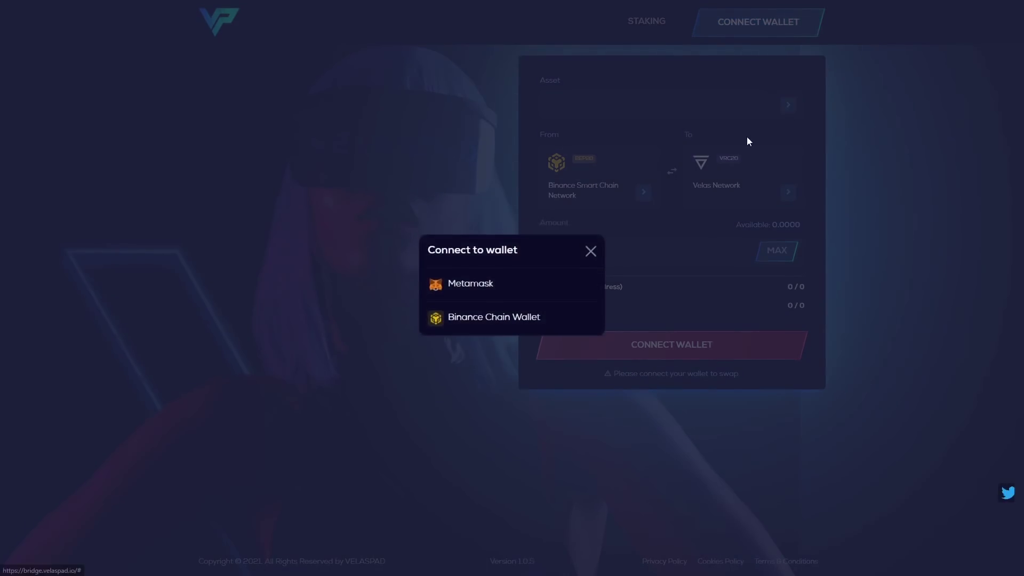
left_click(476, 293)
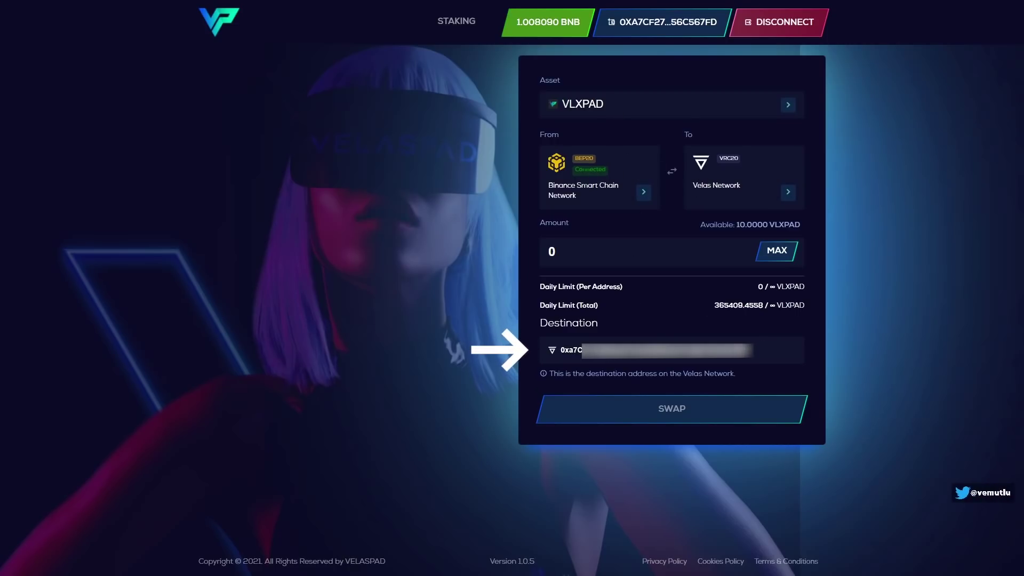
Keep VLXPAD as the bridge asset, set the amount to the maximum of 10, and confirm the swap to the Velas Network
left_click(703, 112)
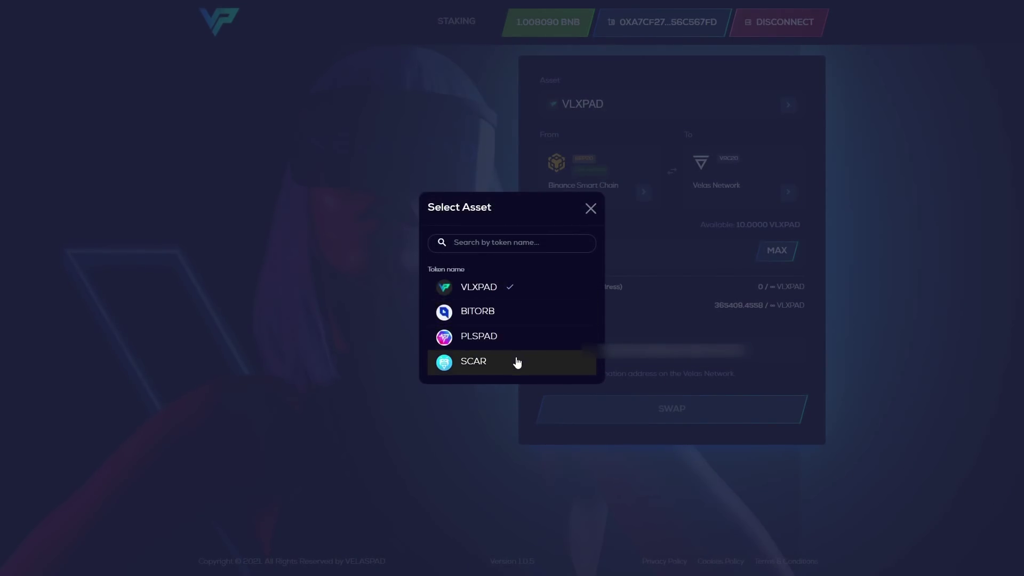
left_click(590, 208)
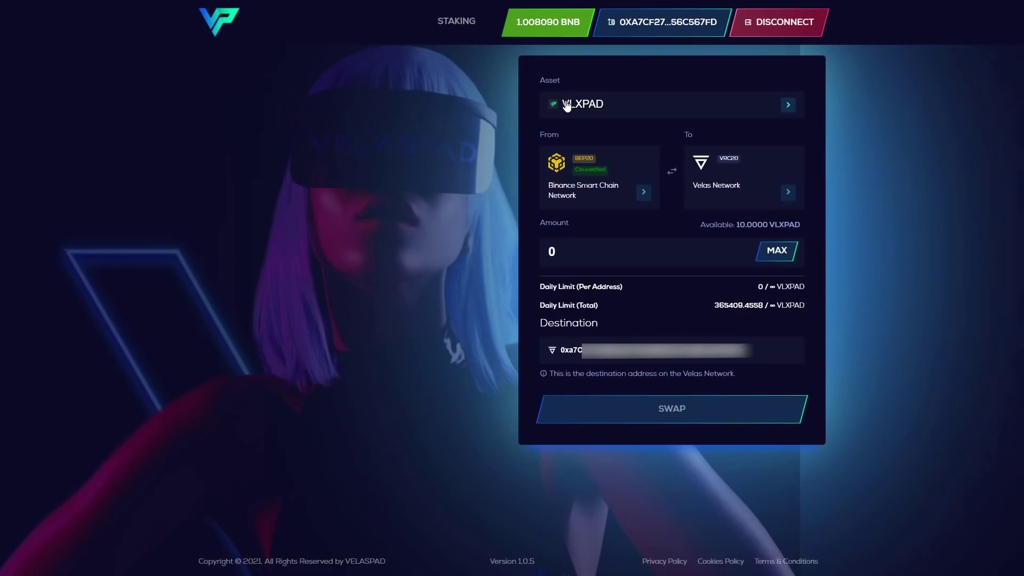
left_click(768, 252)
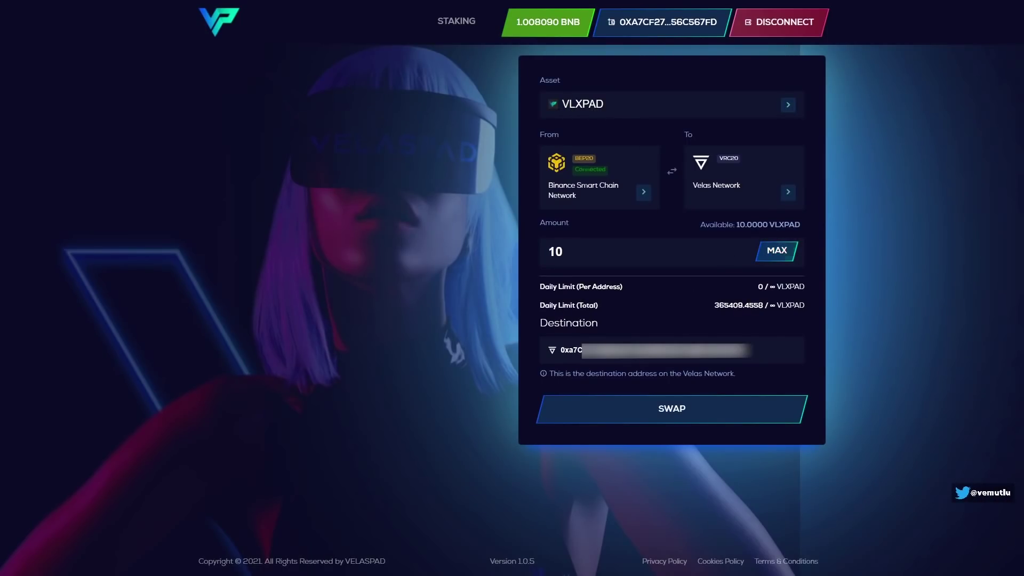
left_click(659, 408)
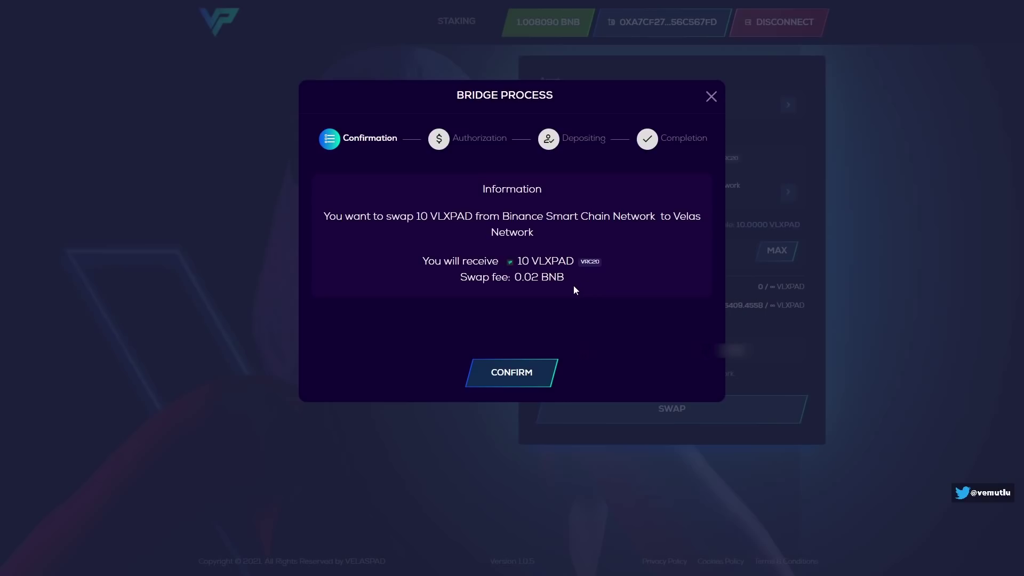
left_click(527, 373)
Approve the bridge's pre-authorization to spend 10 VLXPAD and confirm that permission in MetaMask
left_click(522, 381)
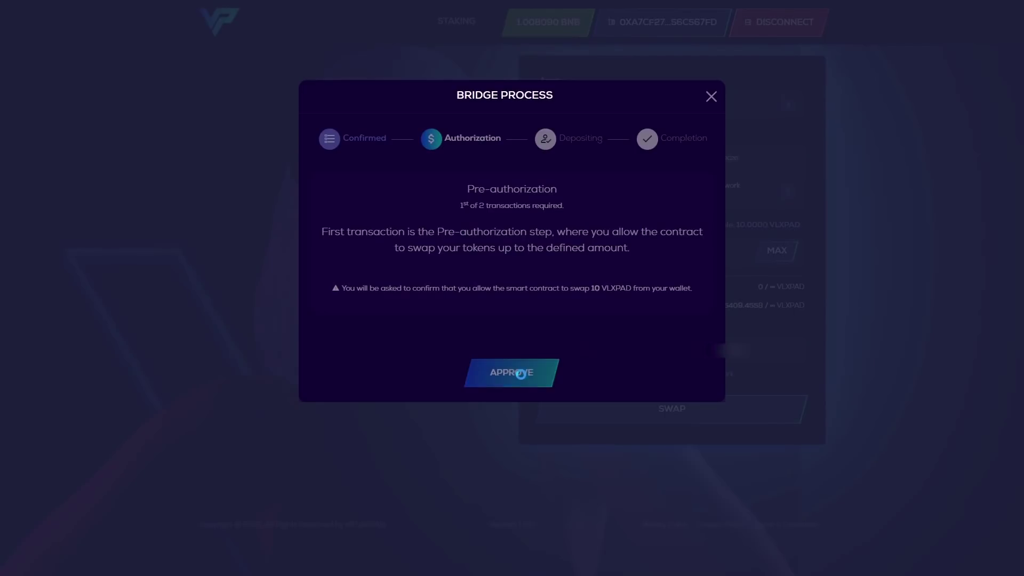
scroll(980, 289, "down", 2)
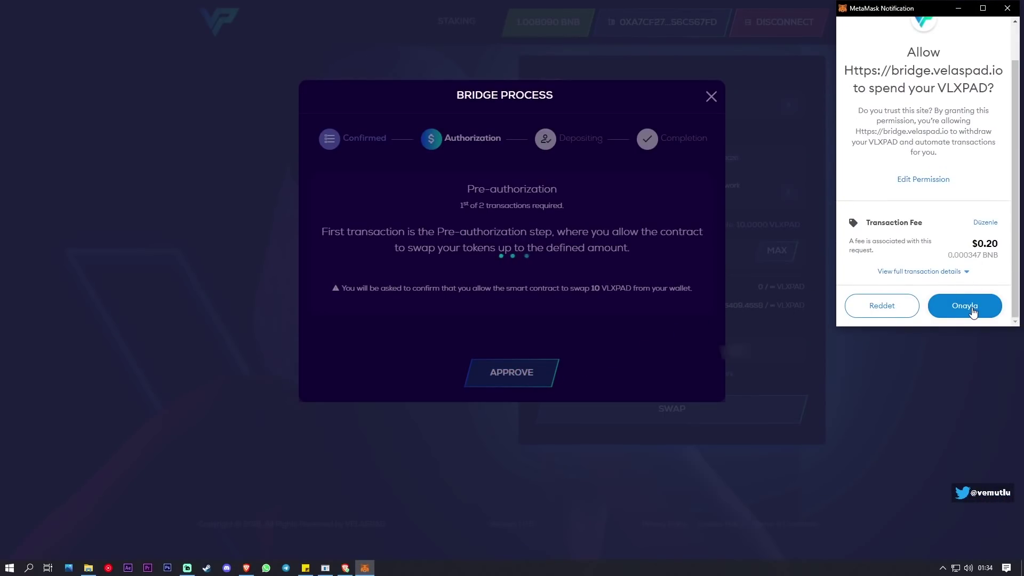
left_click(972, 309)
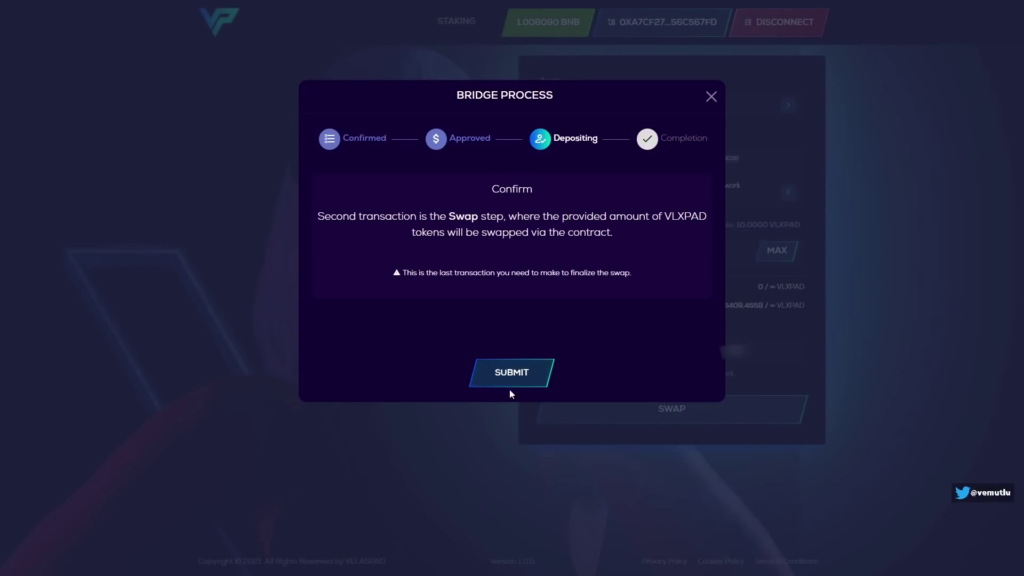
Submit the bridge's final swap transaction, approve it in MetaMask, and close the bridge process dialog
left_click(511, 373)
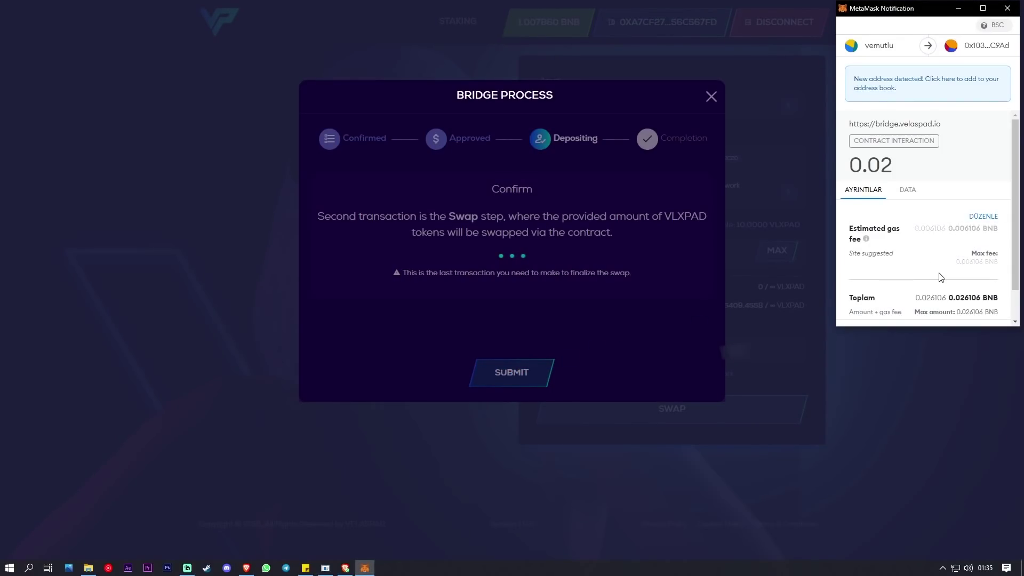
scroll(940, 276, "down", 1)
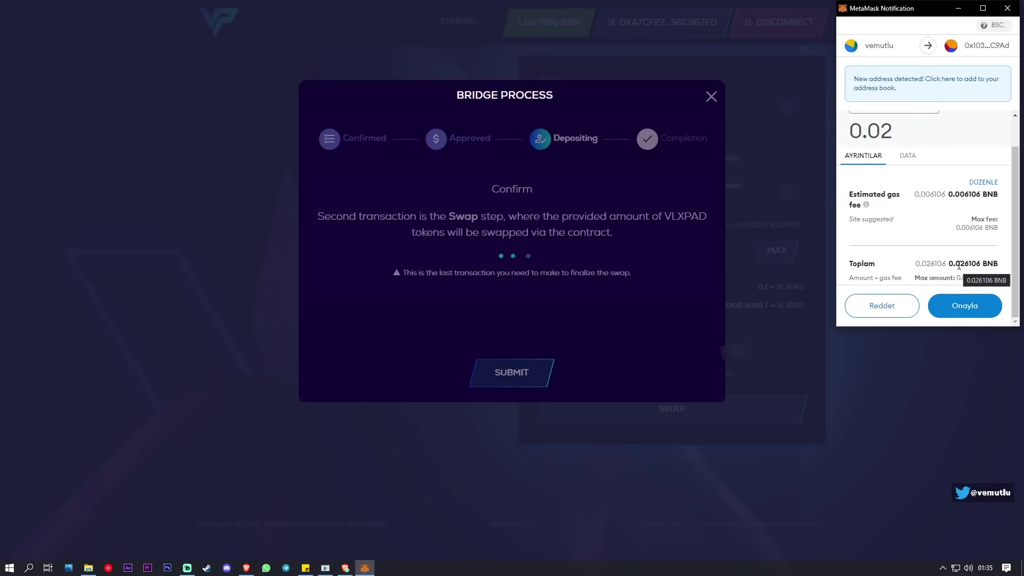
left_click(966, 315)
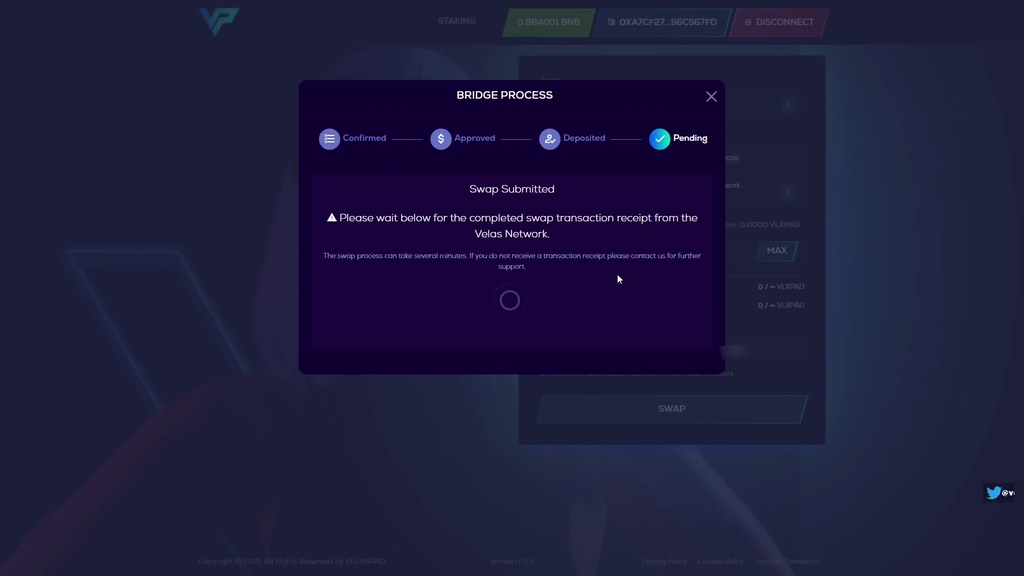
left_click(711, 98)
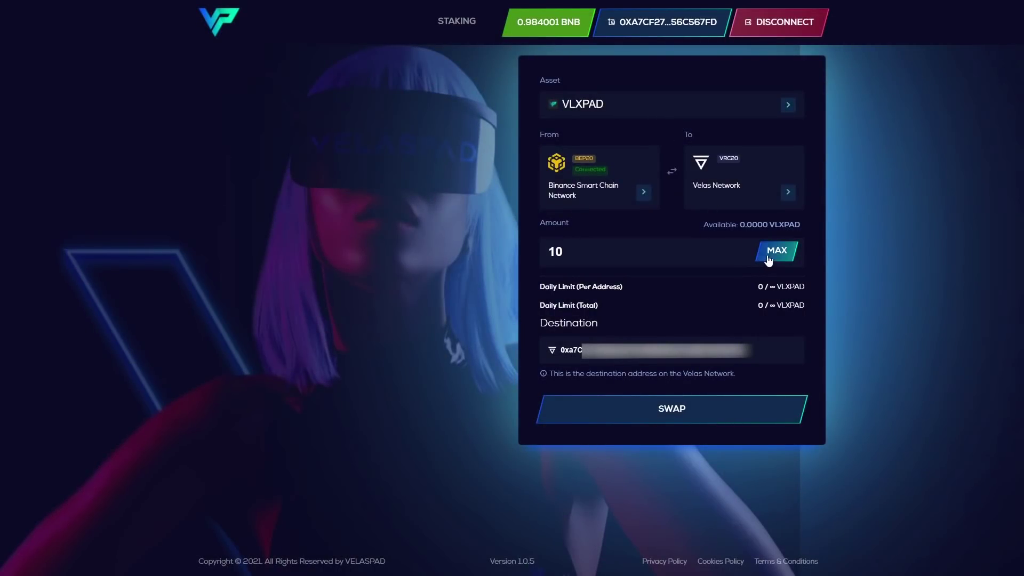
Check the VLXPAD balance left on Binance Smart Chain by applying the maximum available amount in the bridge form
left_click_drag(768, 224, 745, 224)
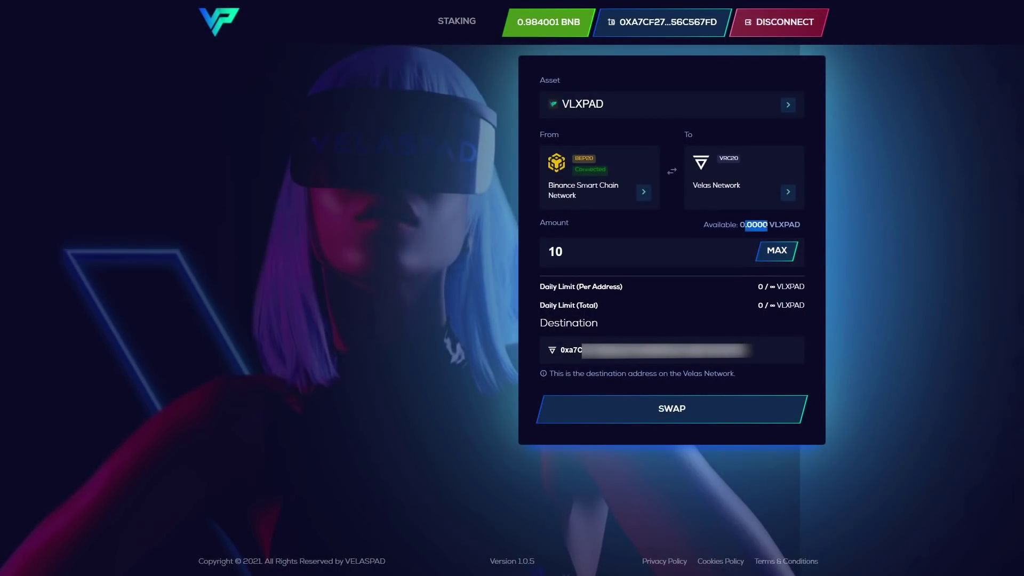
left_click(786, 246)
key("F11")
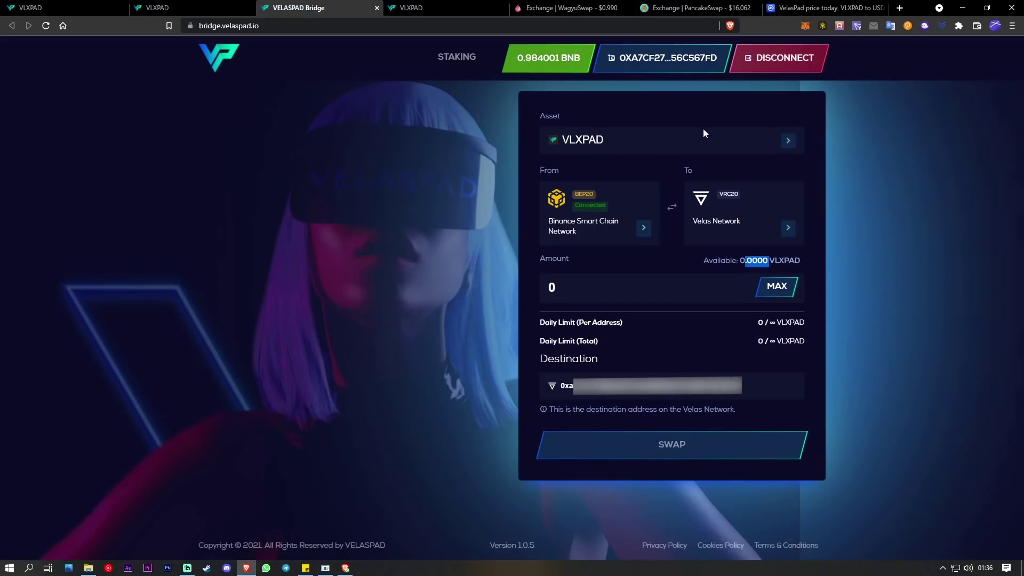
Switch MetaMask from BSC to the Velas Network and show the wallet's assets
left_click(805, 26)
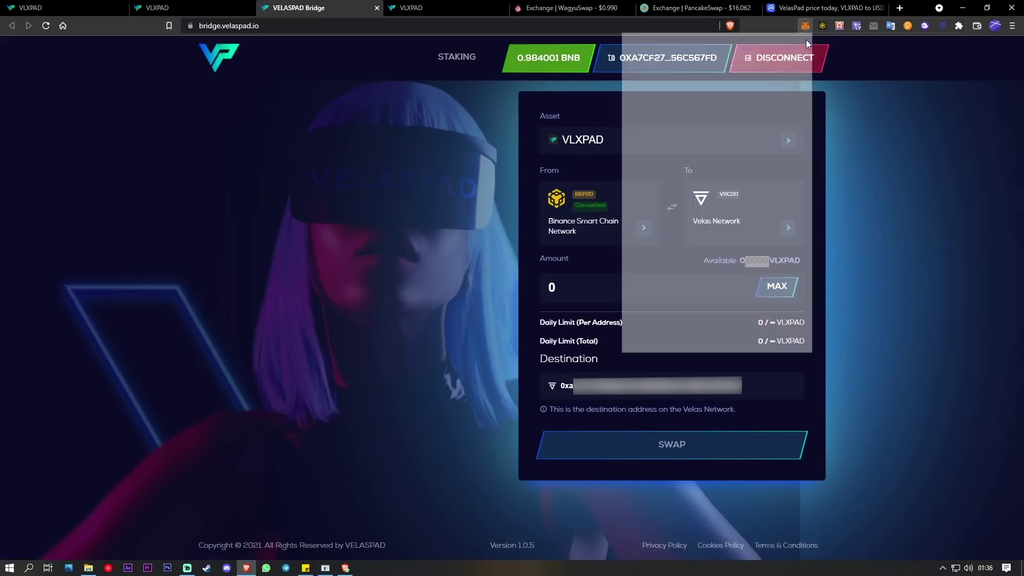
left_click(751, 54)
scroll(716, 170, "down", 5)
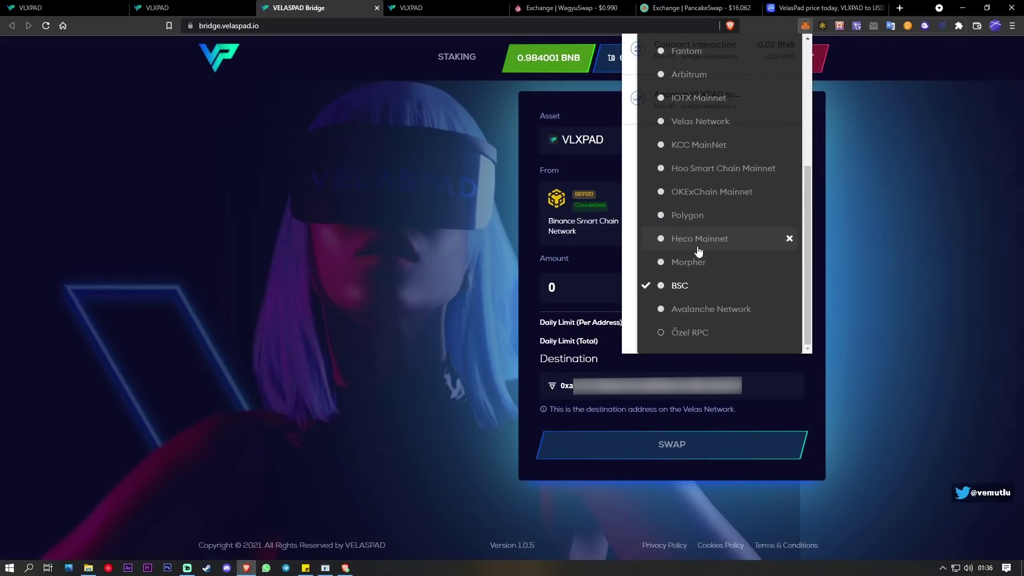
left_click(710, 124)
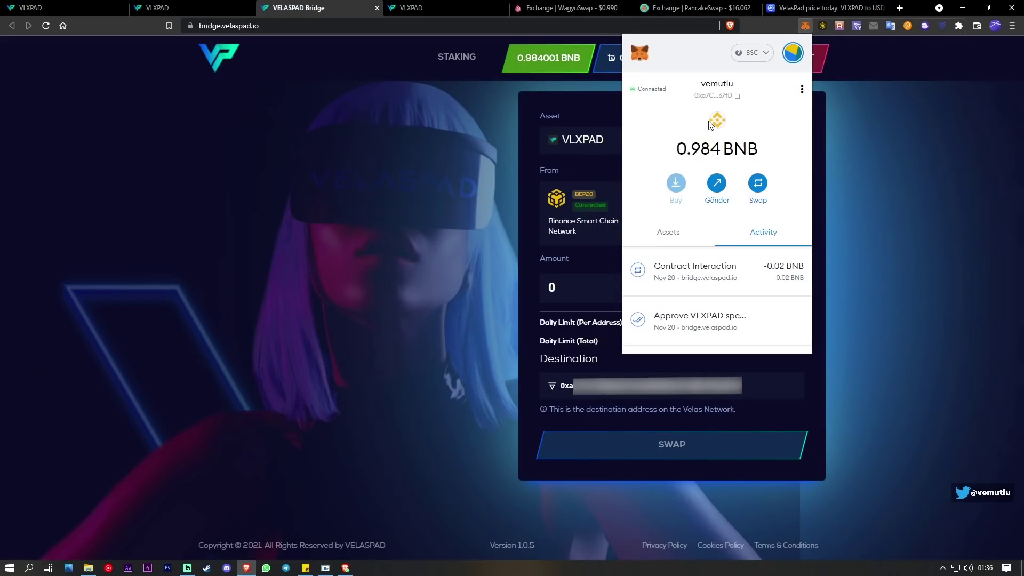
left_click(682, 233)
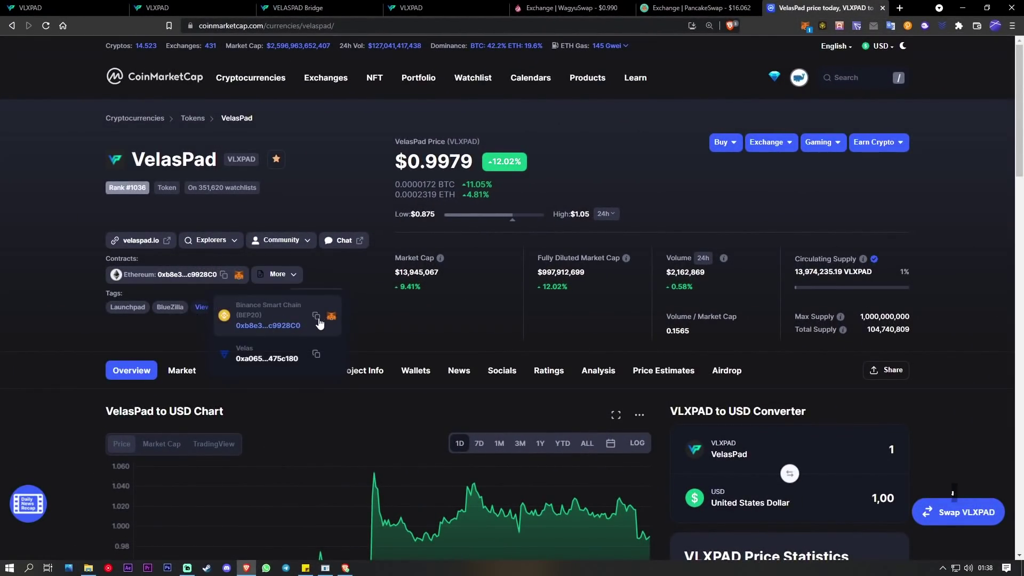
Copy VelasPad's Velas contract address from CoinMarketCap and import VLXPAD with it as a custom token in MetaMask
left_click(317, 356)
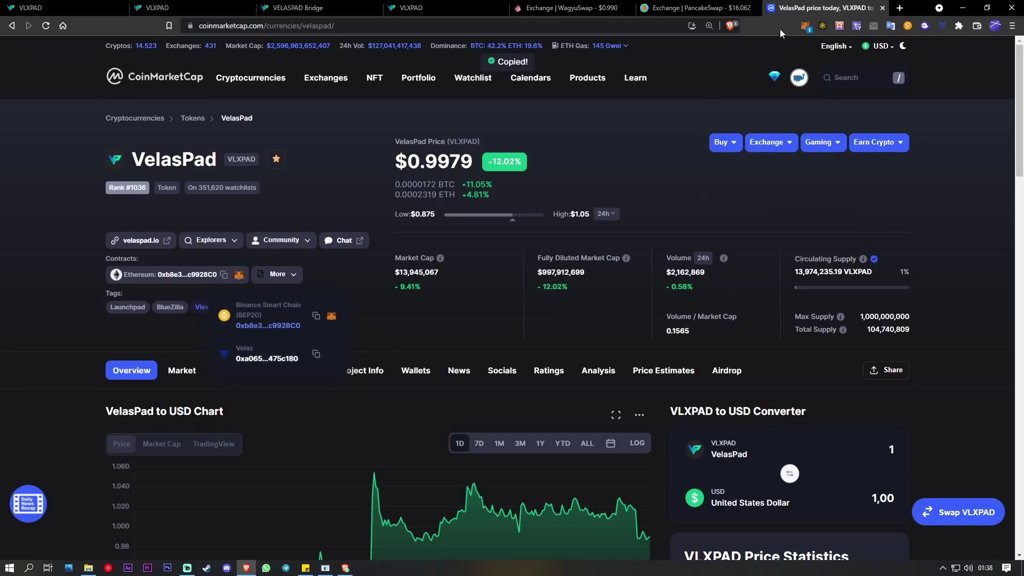
left_click(805, 26)
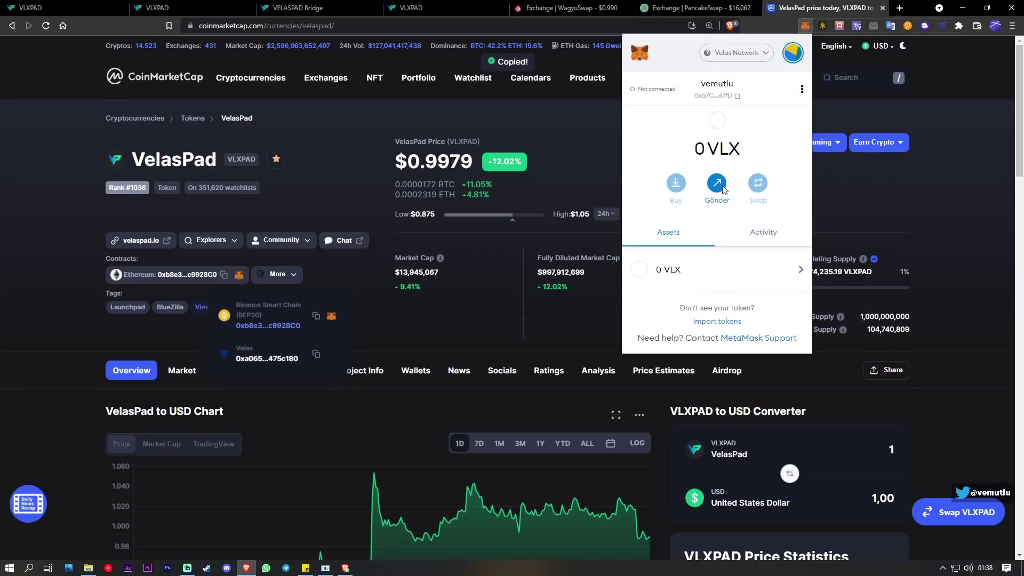
left_click(709, 323)
key("ctrl+v")
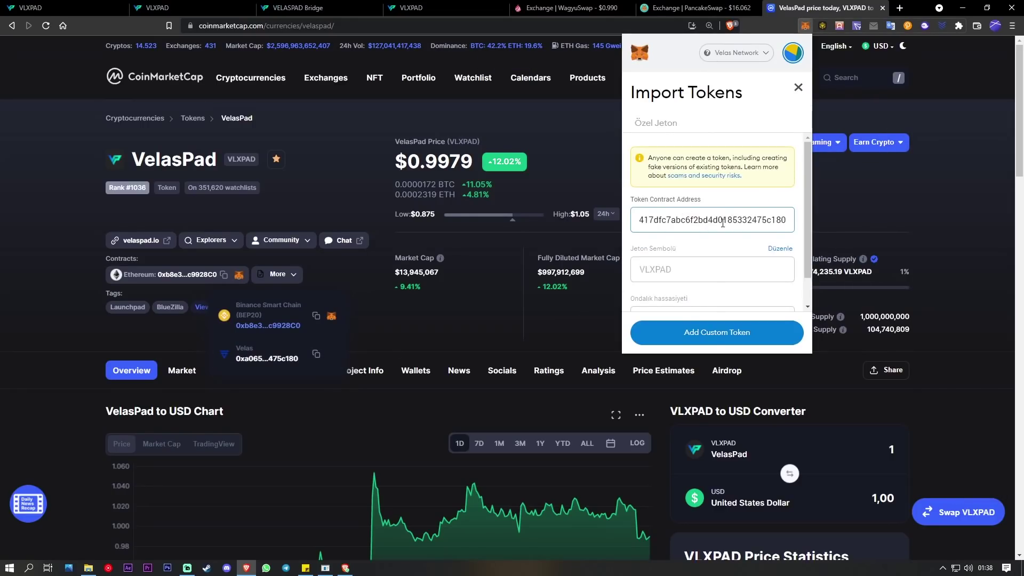
scroll(751, 211, "down", 1)
left_click(732, 334)
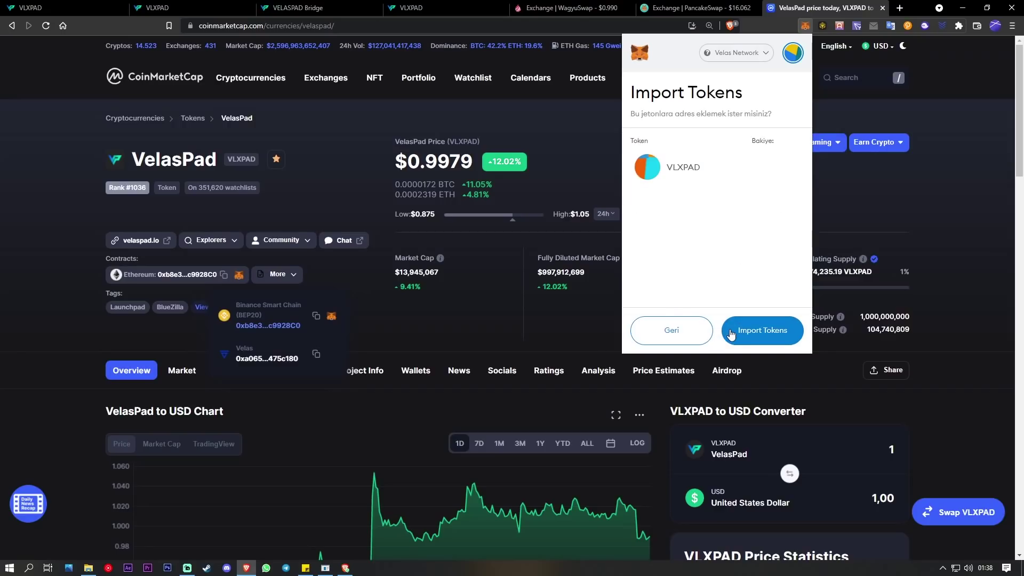
left_click(762, 329)
left_click(638, 89)
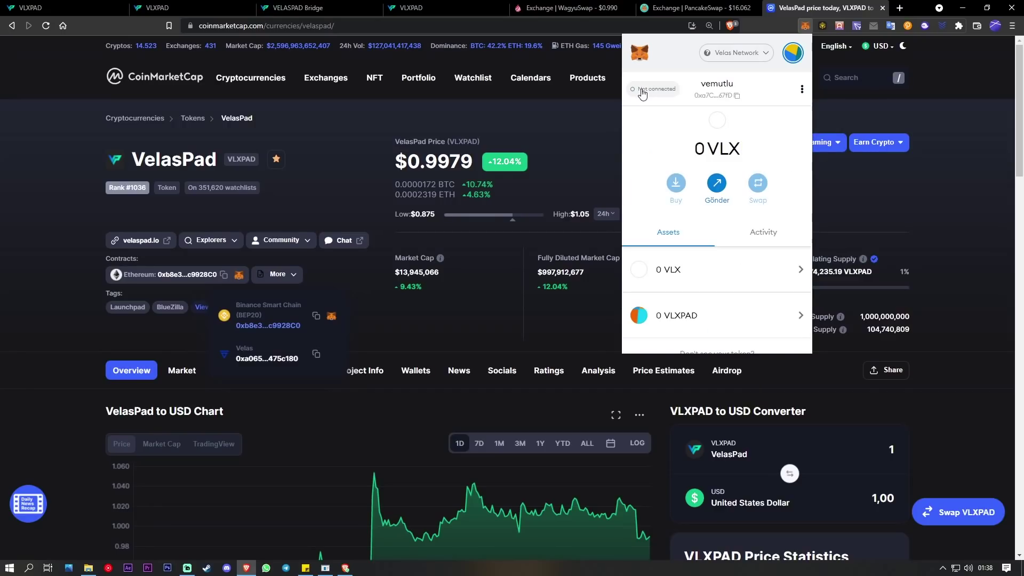
scroll(709, 299, "down", 1)
scroll(711, 297, "up", 1)
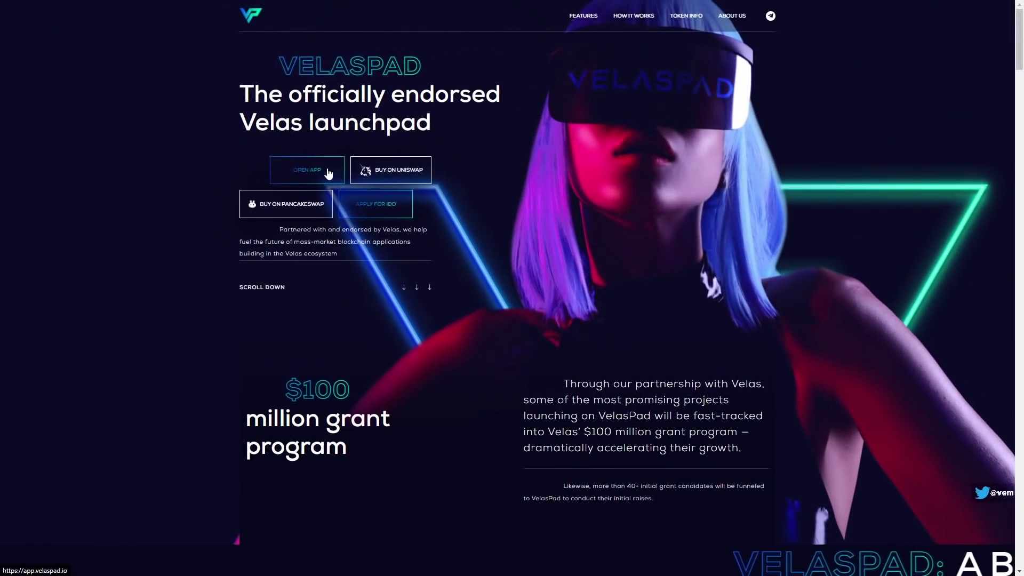
From the VelasPad home page, open the app's staking page and connect the MetaMask wallet
left_click(326, 171)
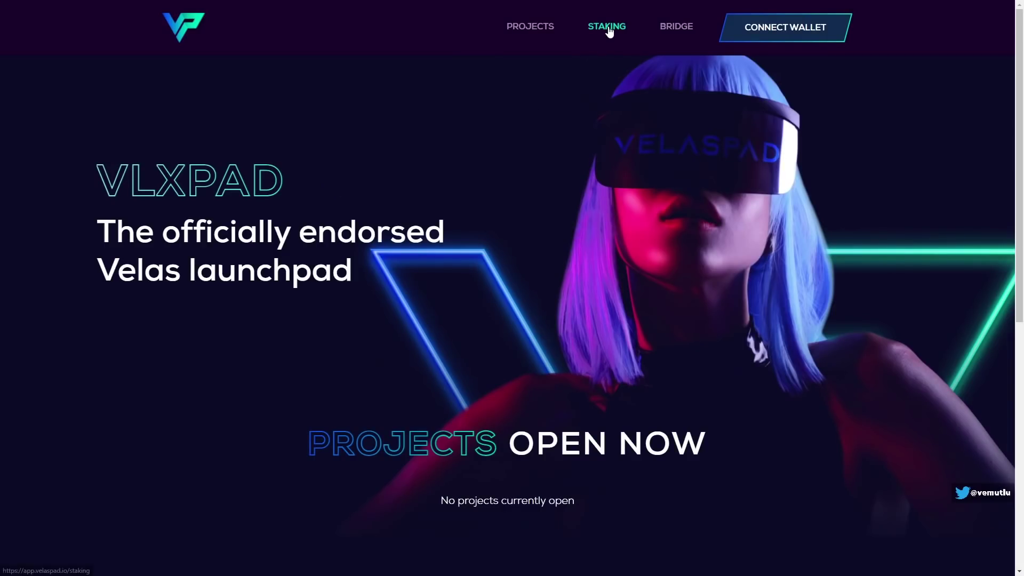
left_click(609, 31)
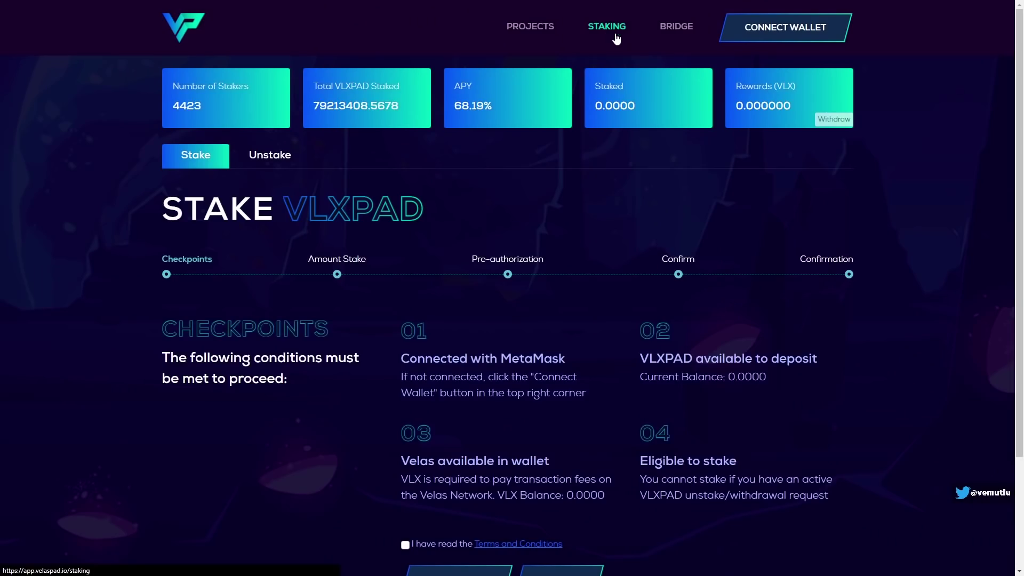
left_click(812, 33)
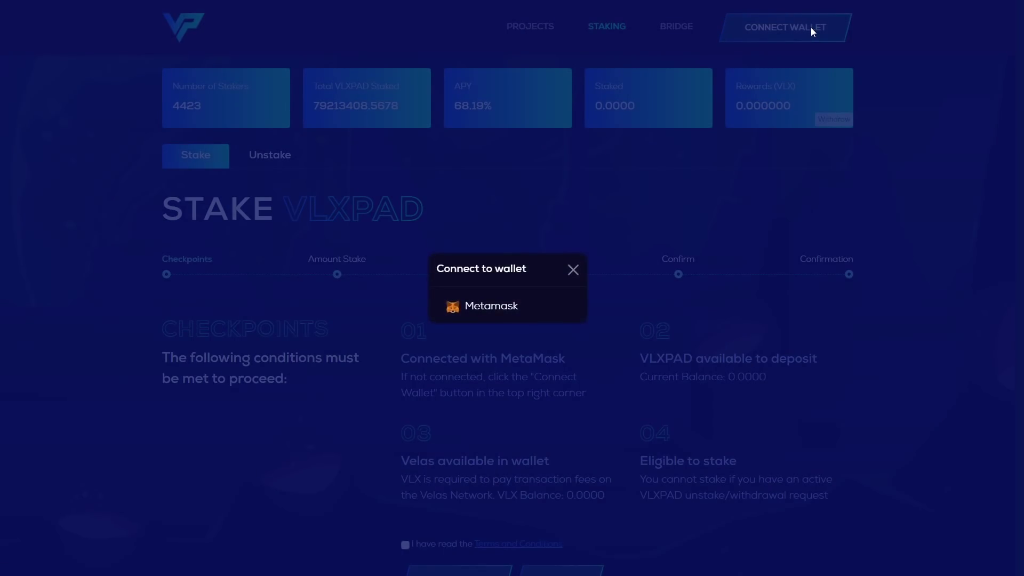
left_click(505, 306)
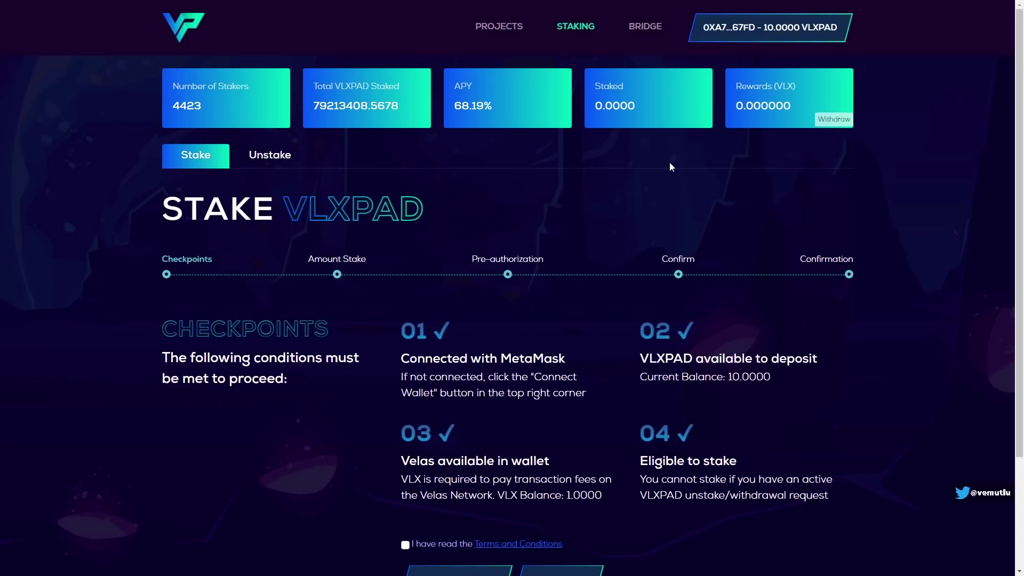
Accept the staking Terms and Conditions and set the amount to stake to the maximum of 10 VLXPAD
scroll(598, 287, "down", 1)
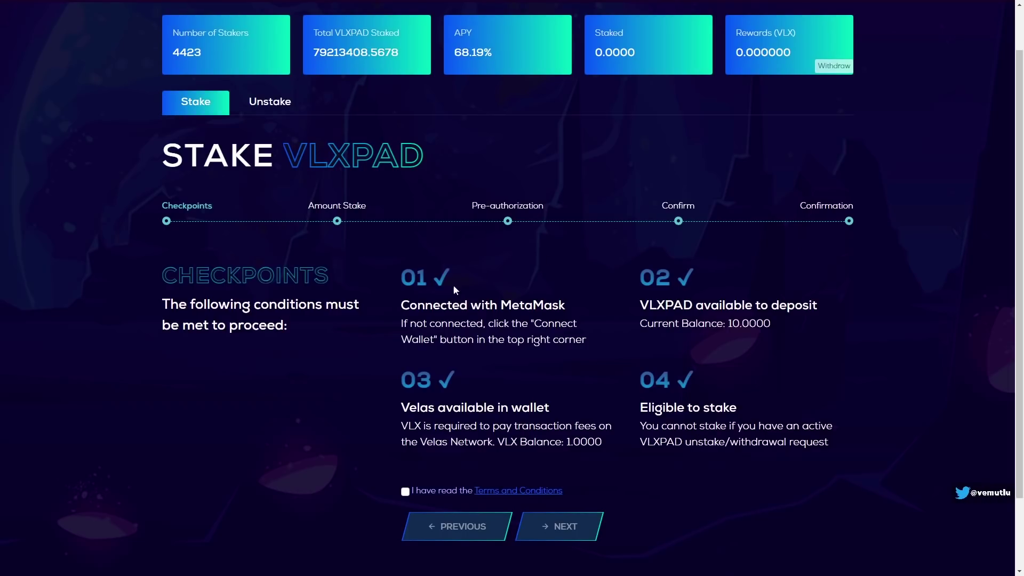
scroll(669, 483, "down", 2)
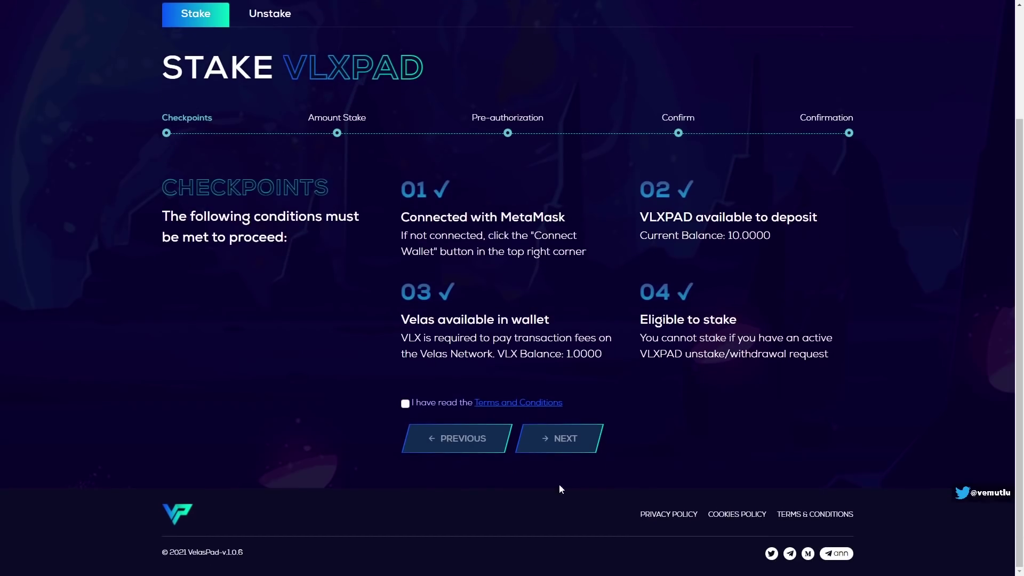
left_click(406, 404)
left_click(560, 438)
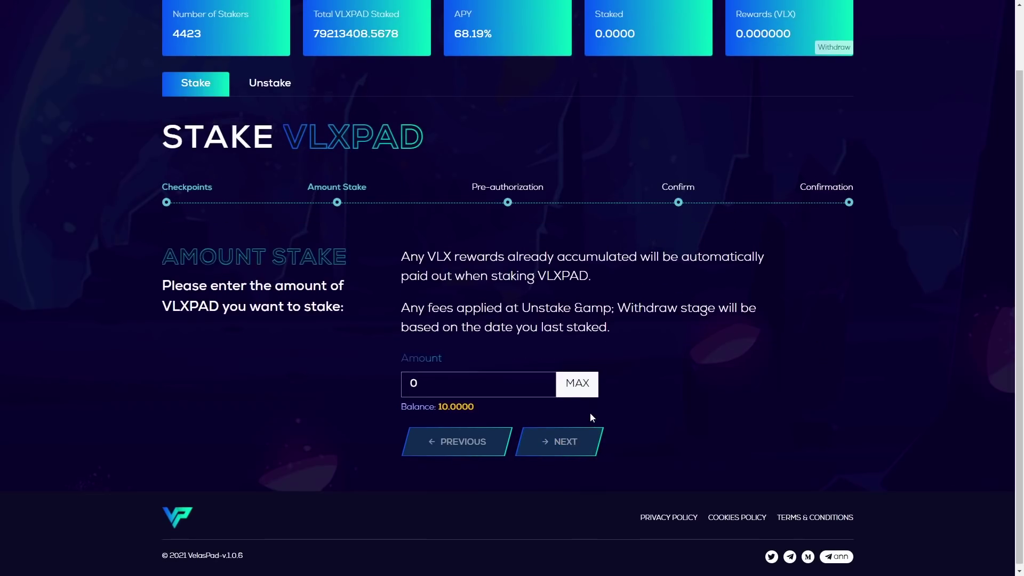
scroll(590, 411, "up", 2)
left_click(583, 460)
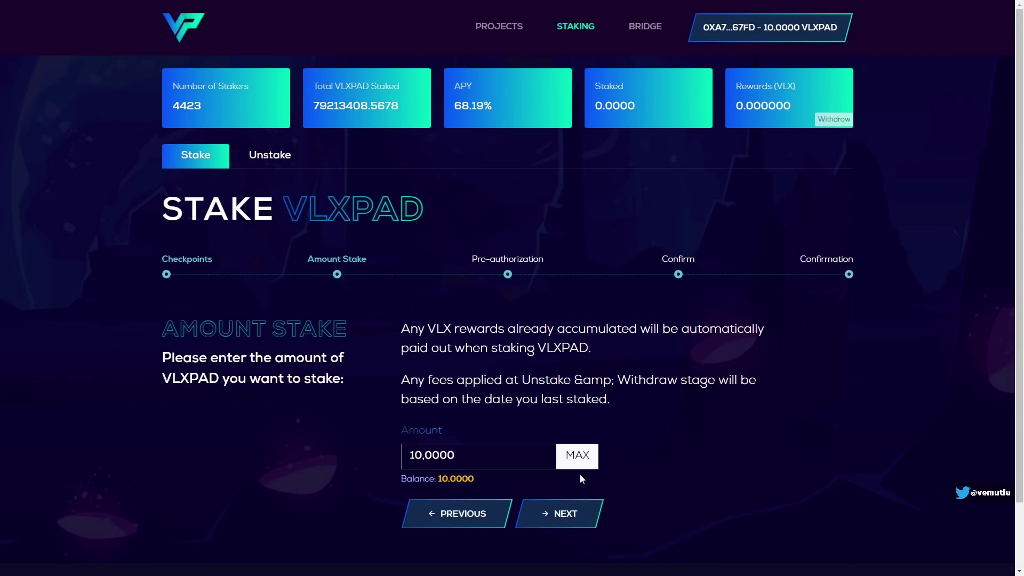
Proceed to the staking pre-authorization and approve the VLXPAD spending permission in MetaMask
left_click(579, 508)
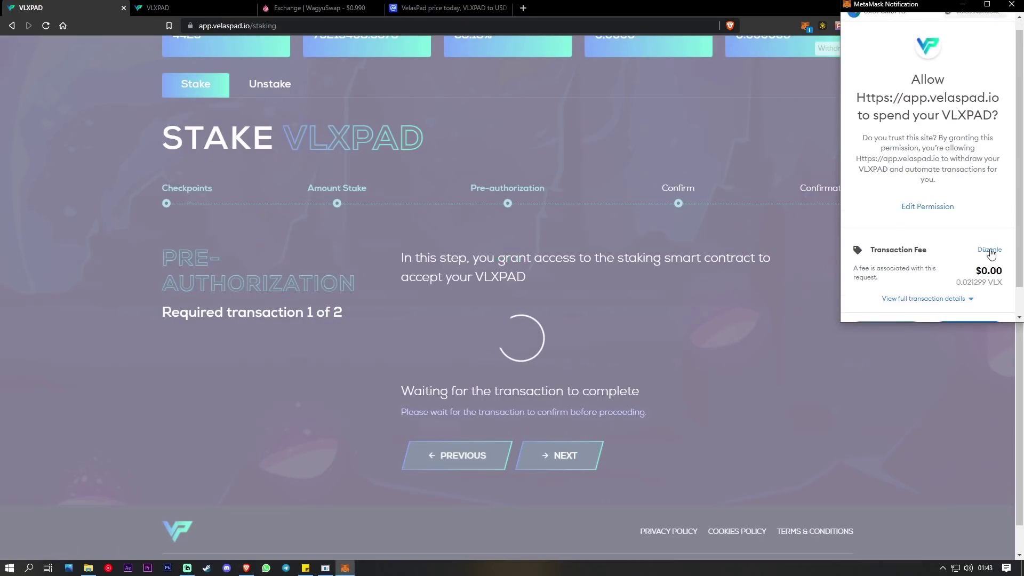
scroll(949, 202, "down", 2)
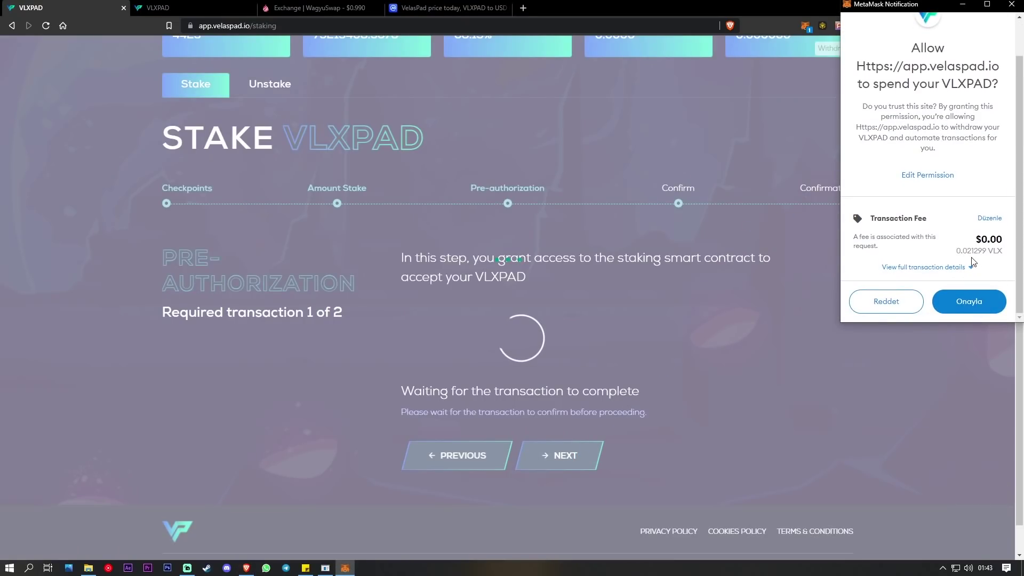
left_click(976, 307)
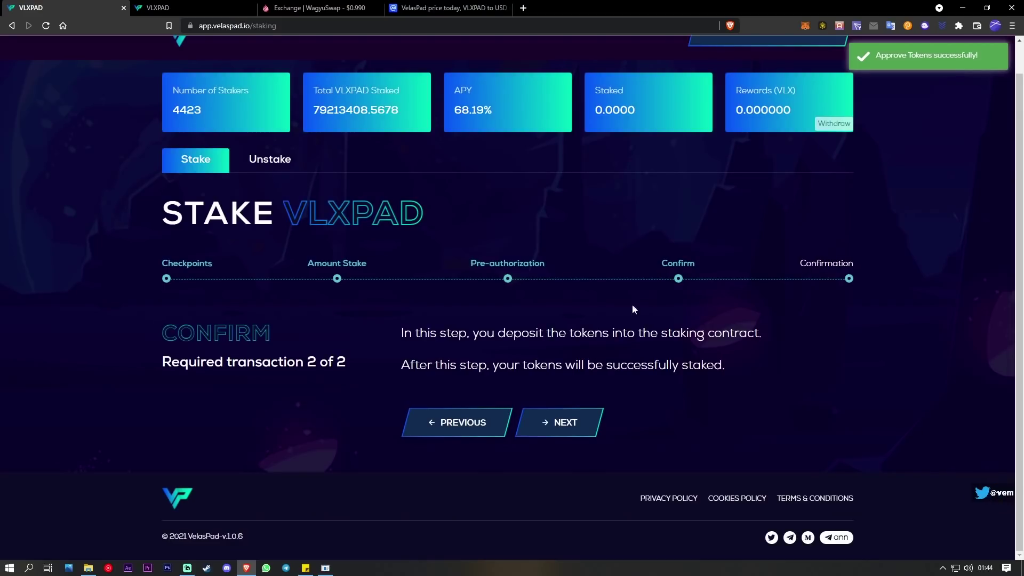
Deposit the VLXPAD tokens into the staking contract and approve the transaction in MetaMask
left_click(557, 423)
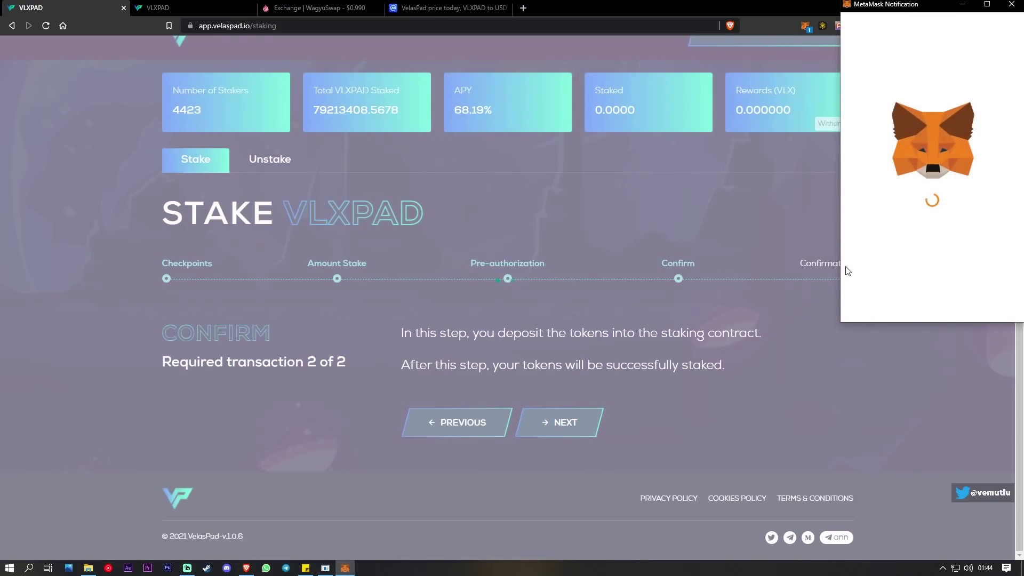
scroll(937, 251, "down", 1)
scroll(937, 252, "down", 1)
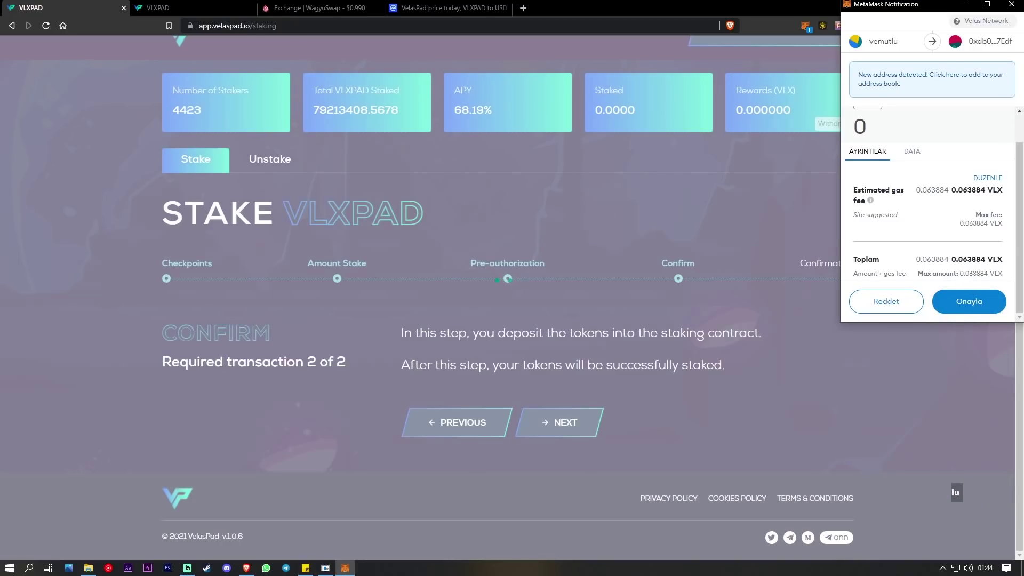
left_click(969, 302)
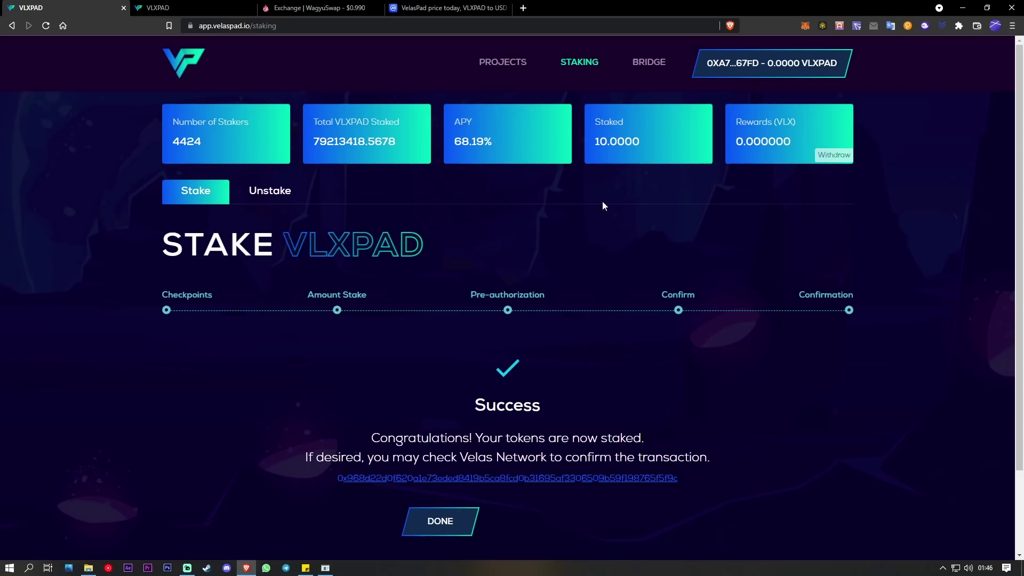
Review the open, upcoming and closed launchpad projects on VelasPad's projects page
left_click(504, 67)
scroll(441, 174, "down", 8)
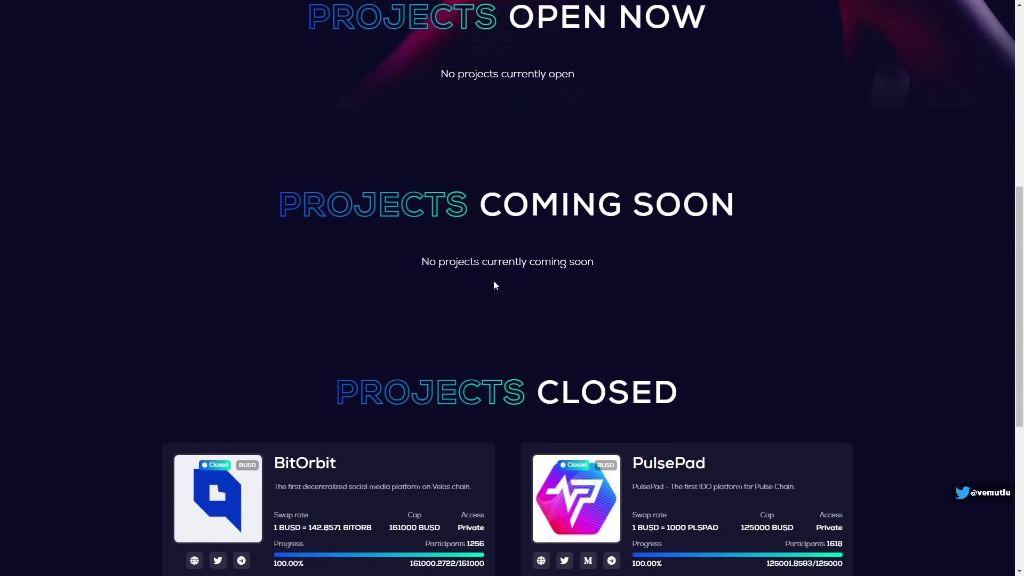
scroll(494, 285, "down", 4)
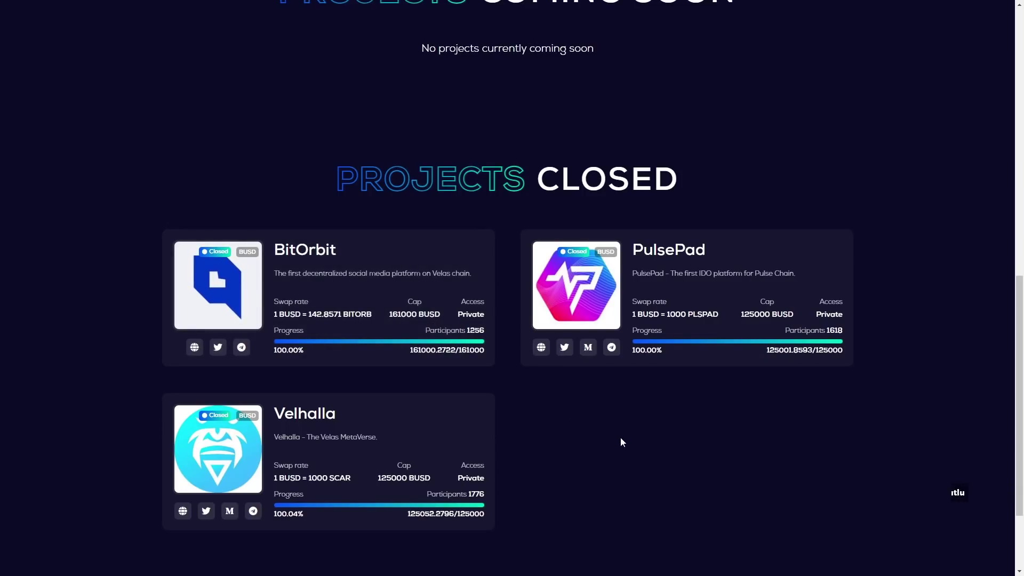
scroll(654, 444, "up", 10)
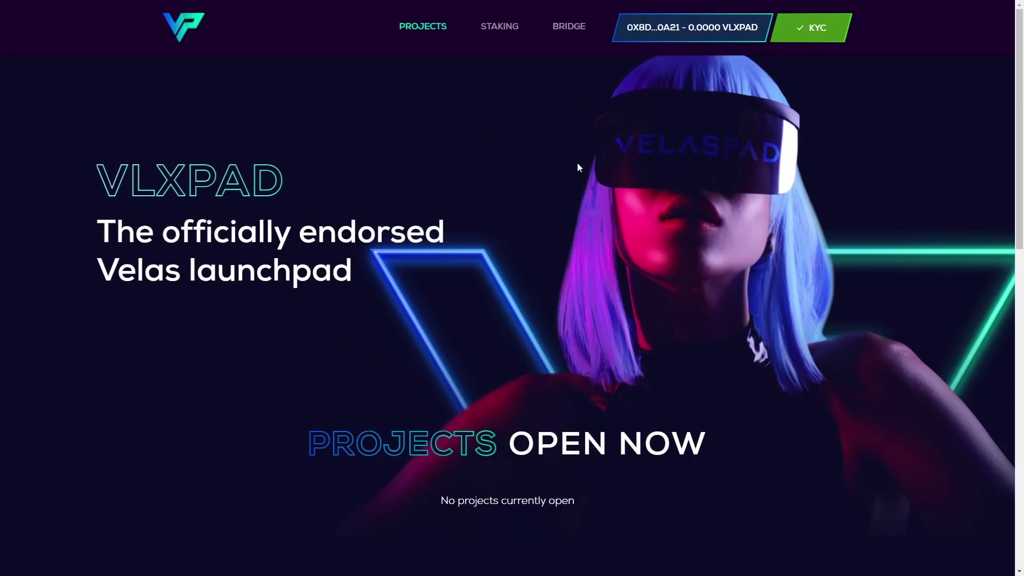
Withdraw the VLX staking rewards from the VelasPad staking page and approve the transaction in MetaMask
left_click(508, 28)
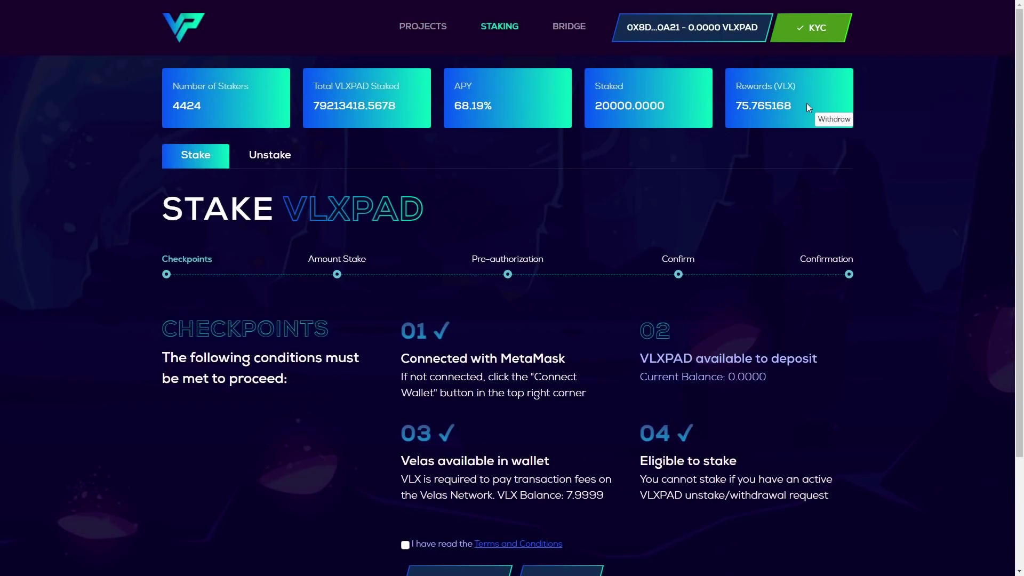
left_click(821, 119)
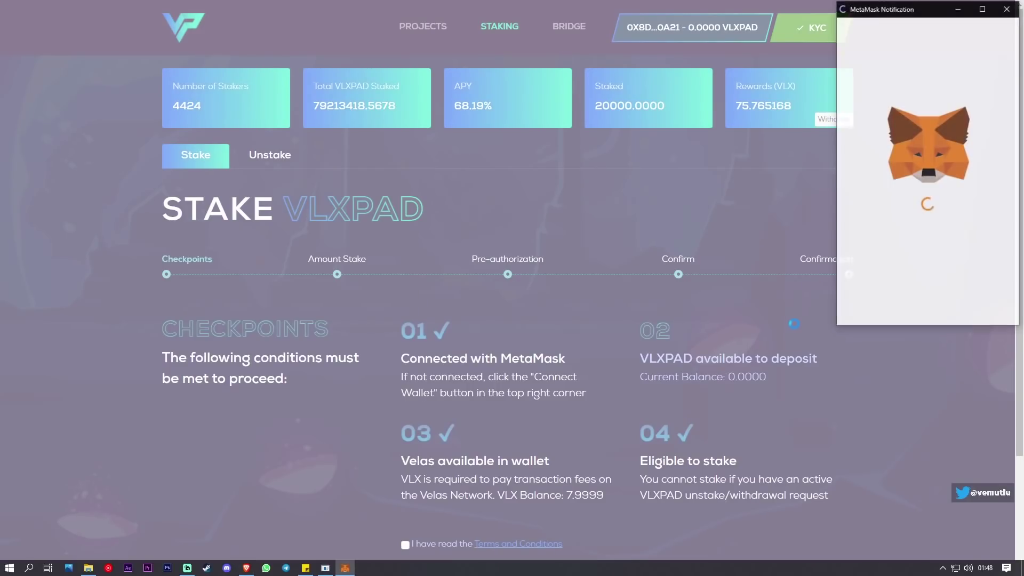
left_click(961, 304)
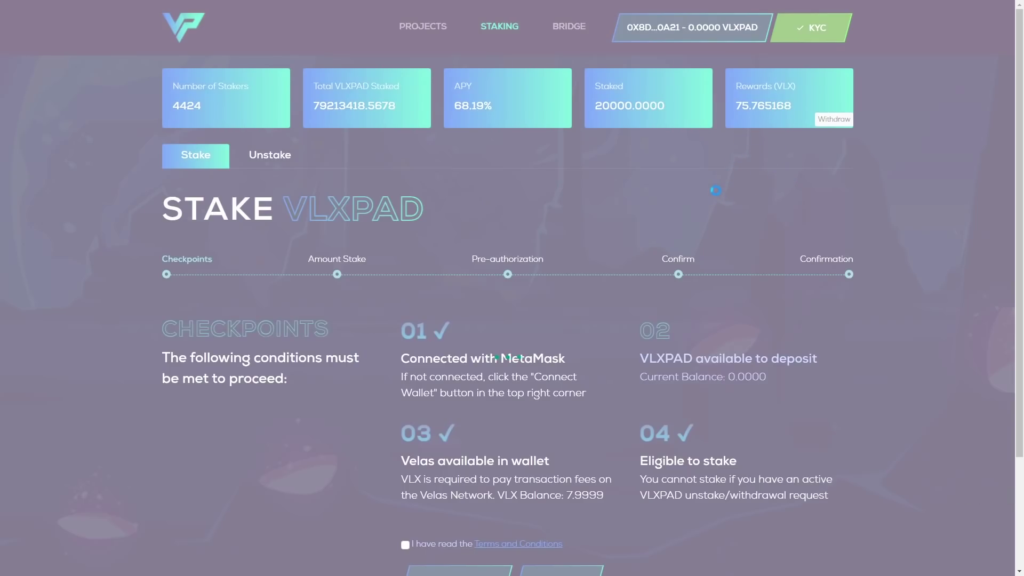
Leave full-screen view and check the VLX balance in the MetaMask wallet
key("F11")
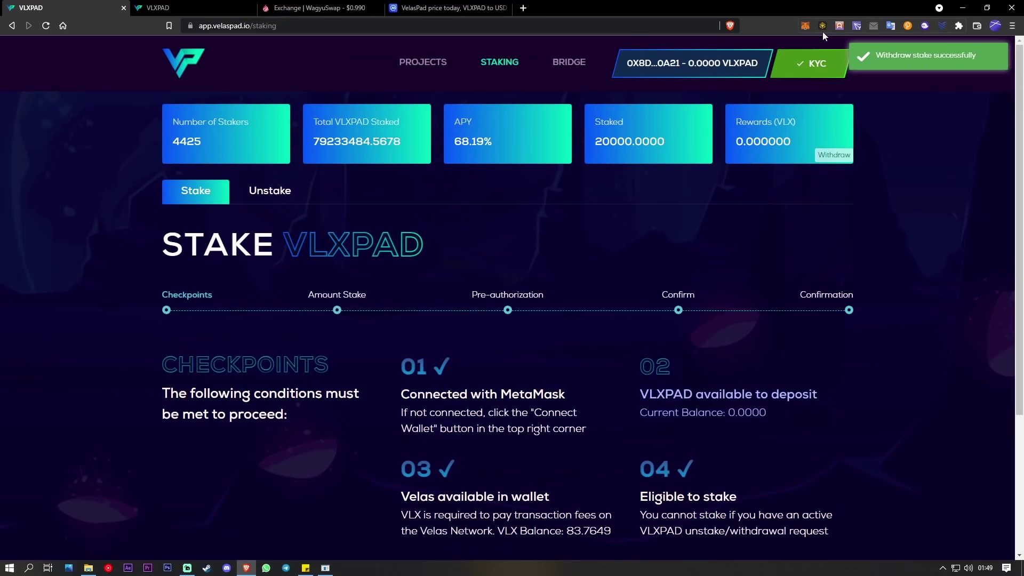
left_click(804, 25)
scroll(711, 177, "up", 2)
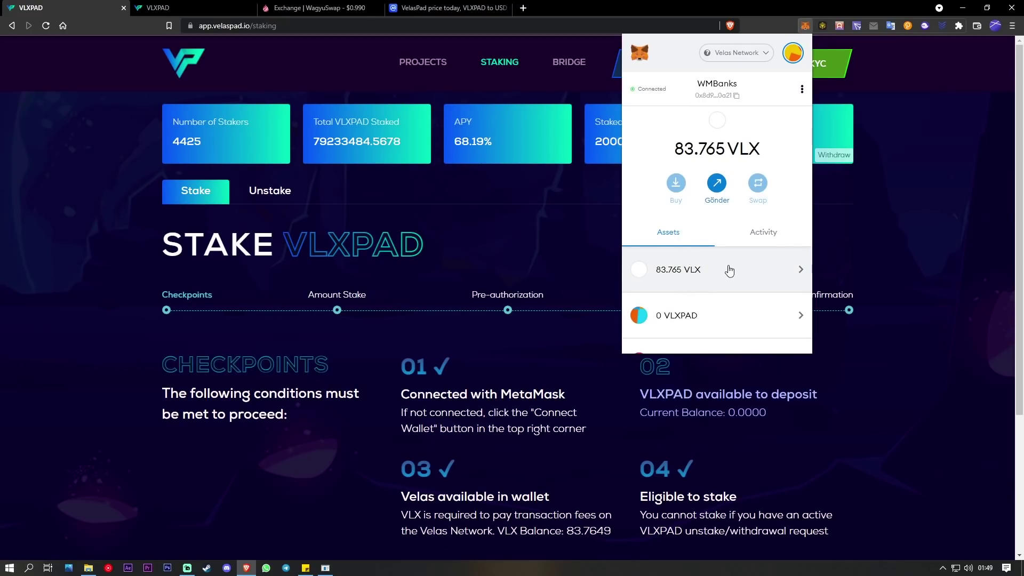
Switch to WagyuSwap and set up an exchange of the maximum VLX amount into BUSD
left_click(325, 6)
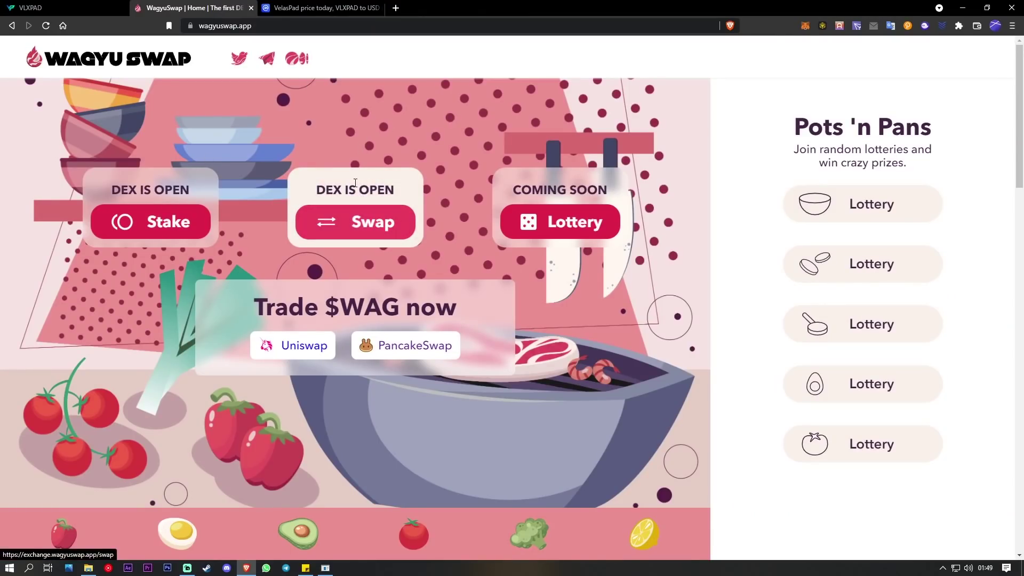
left_click(371, 228)
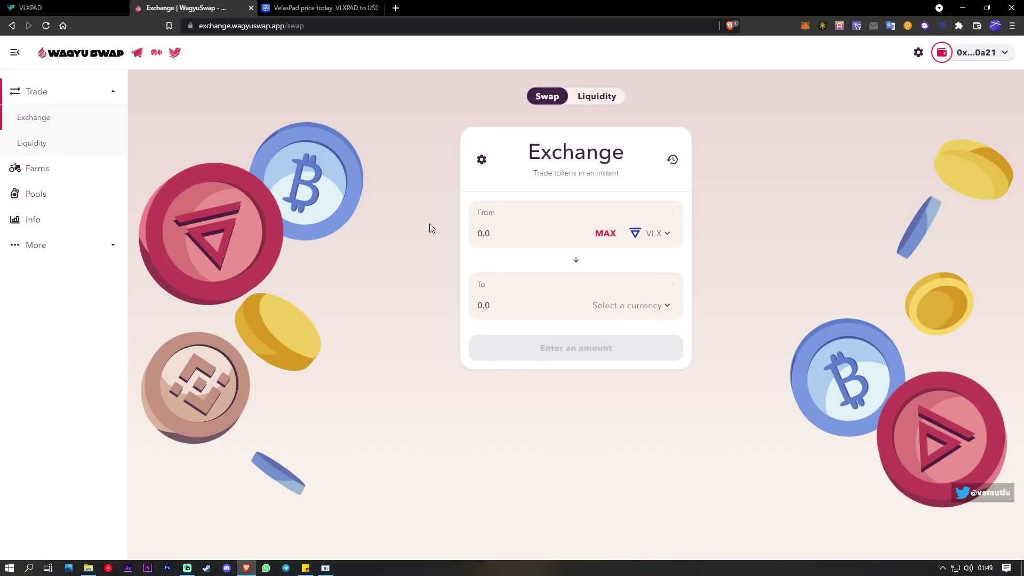
left_click(630, 308)
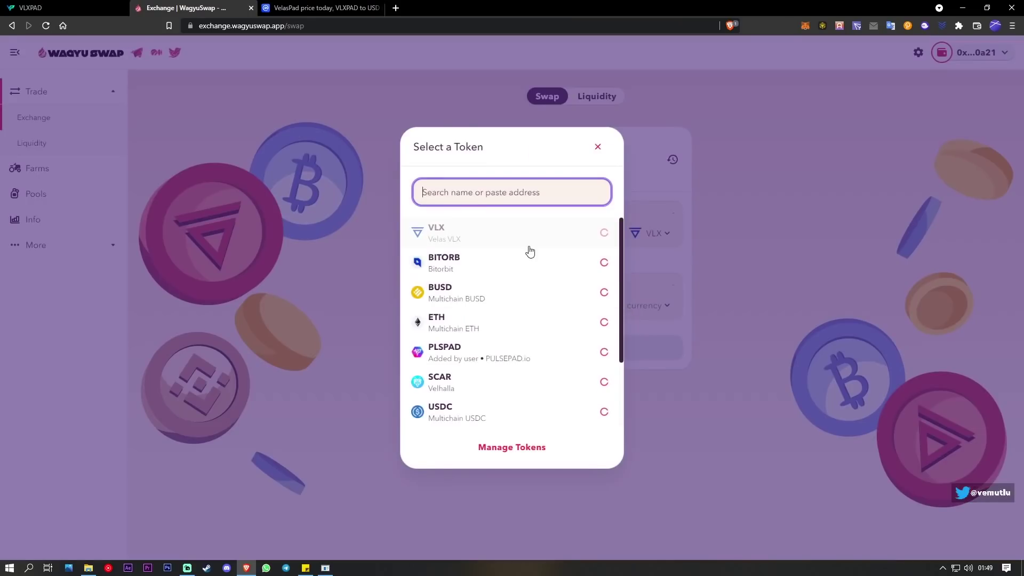
left_click(475, 290)
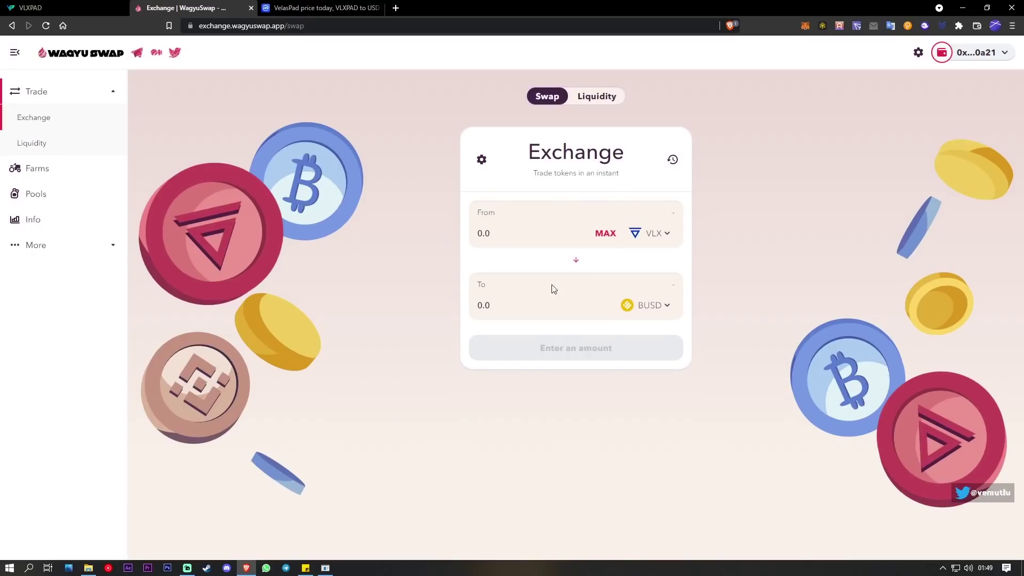
left_click(605, 234)
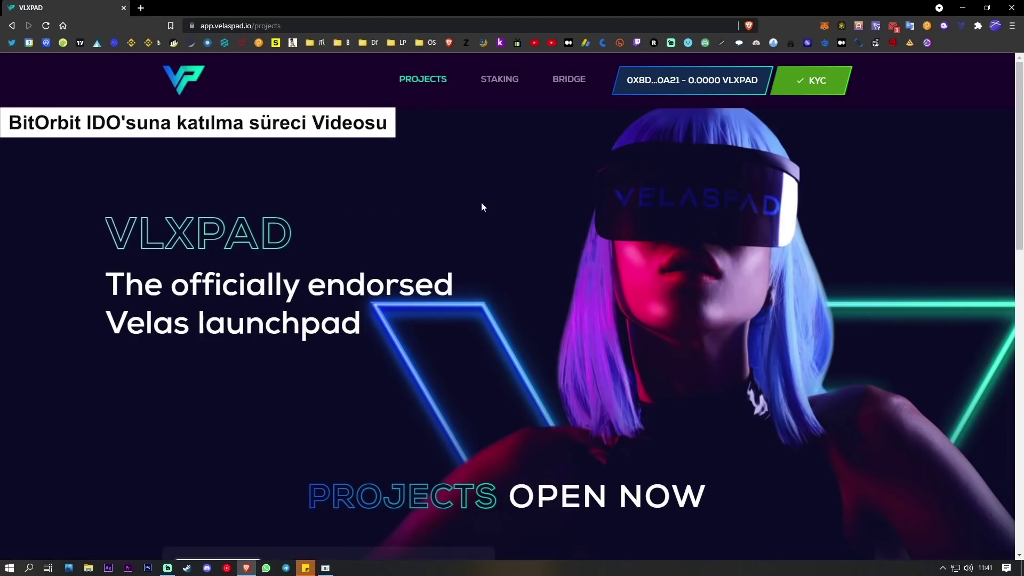
Open the BitOrbit project from VelasPad's currently open projects and bring up its allocation details
scroll(424, 128, "down", 5)
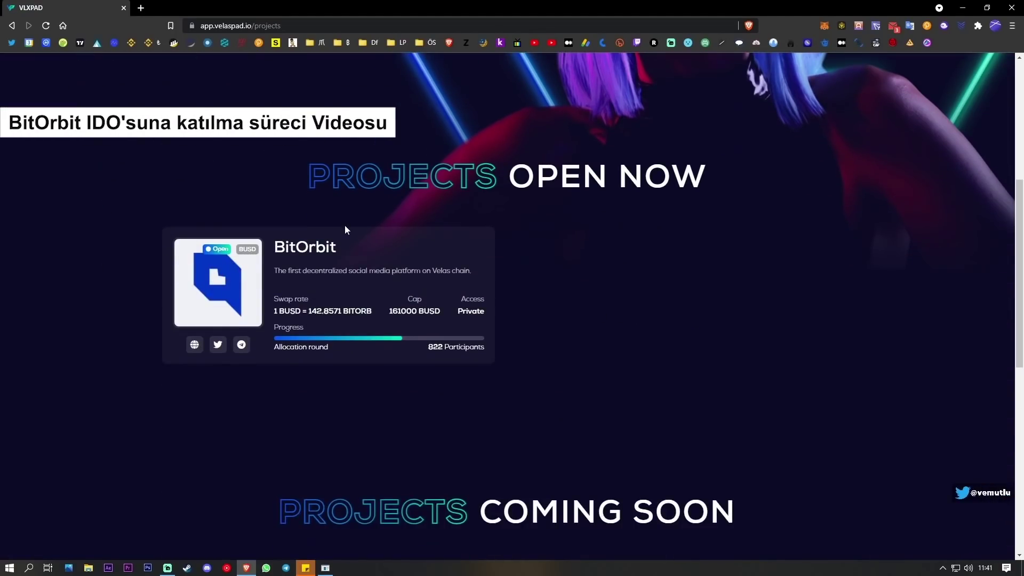
scroll(344, 229, "up", 3)
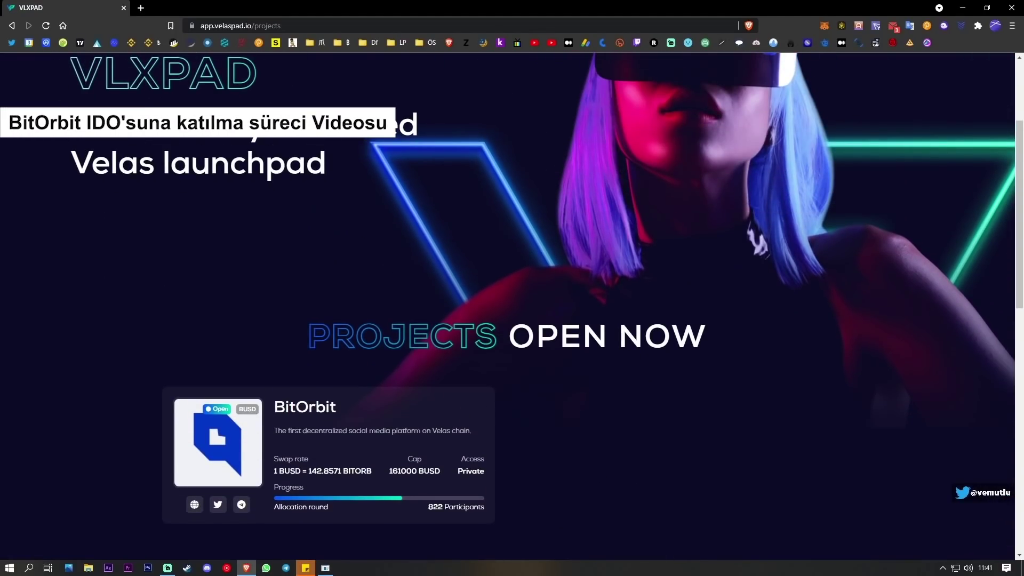
scroll(401, 379, "down", 3)
left_click(262, 296)
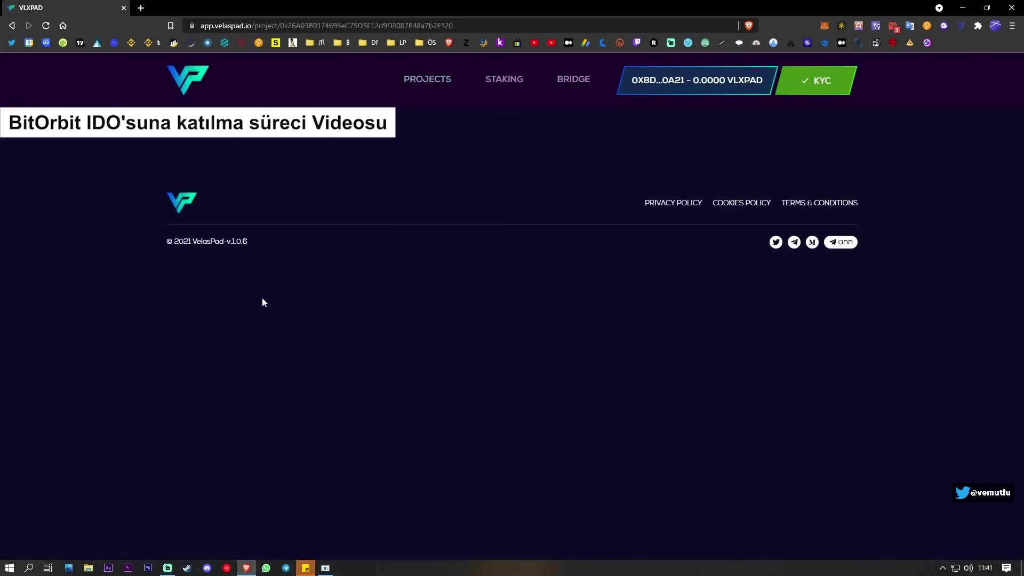
scroll(479, 299, "down", 3)
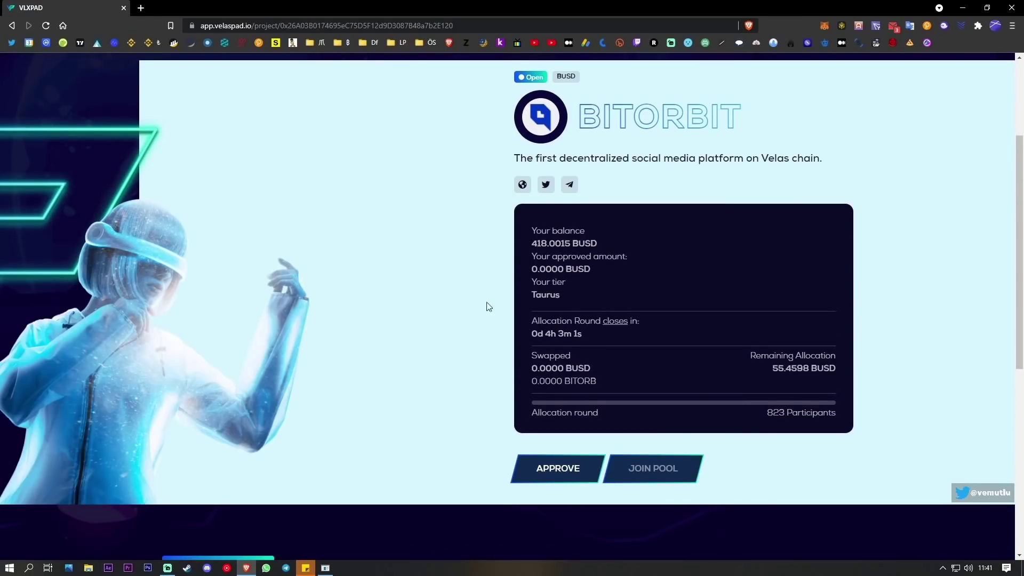
Approve the maximum BUSD amount for the BitOrbit pool and grant the spending permission in MetaMask
left_click(556, 472)
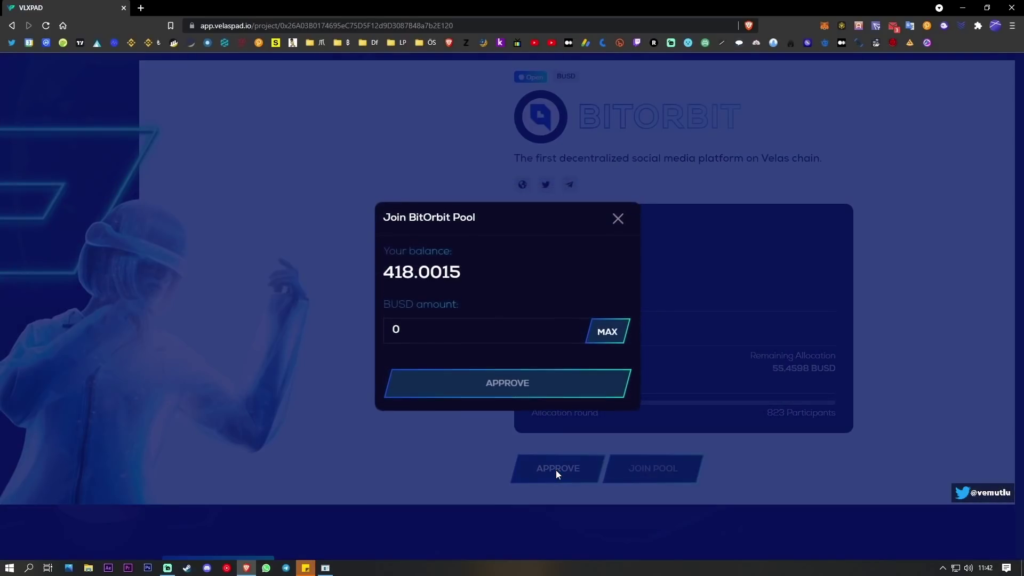
left_click(600, 334)
left_click(479, 394)
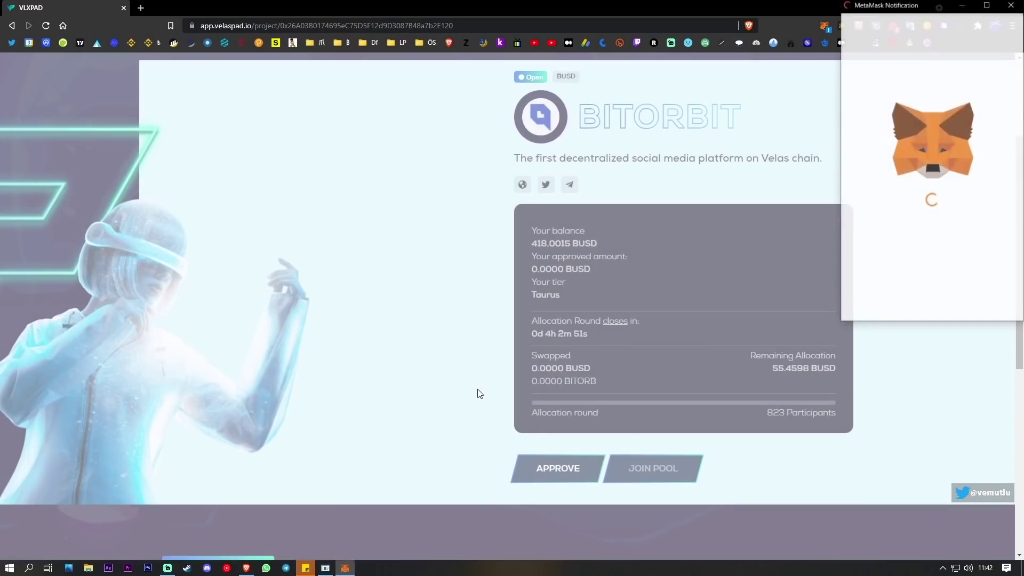
scroll(937, 252, "down", 1)
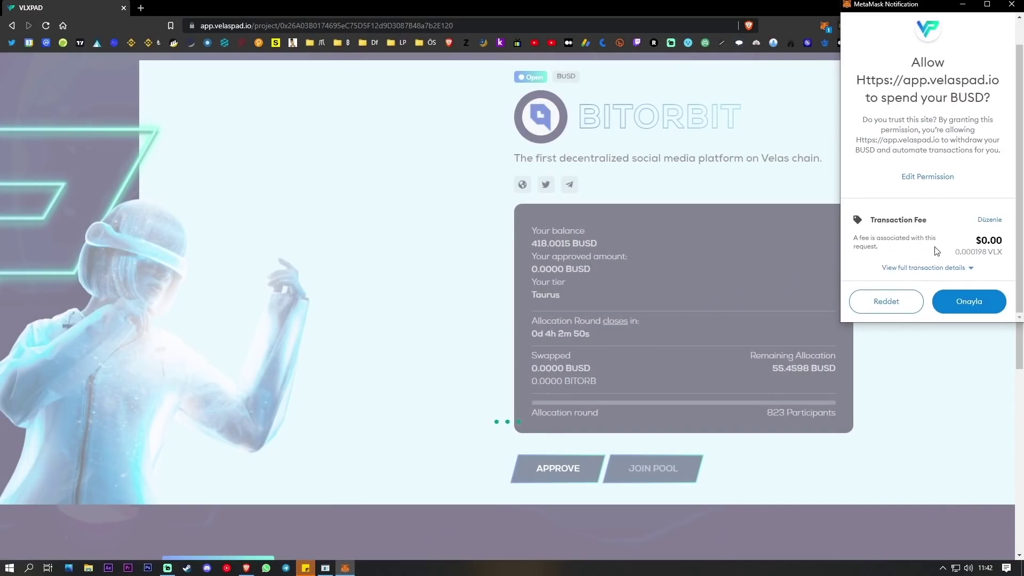
left_click(969, 304)
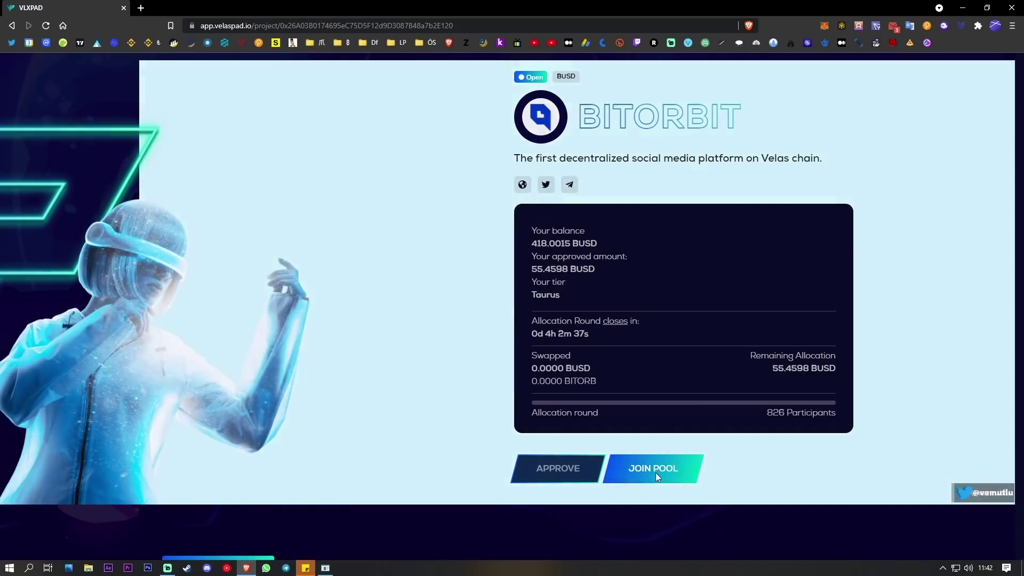
Join the BitOrbit pool with the maximum 55.4598 BUSD and approve the transaction in MetaMask
left_click(655, 471)
left_click(602, 333)
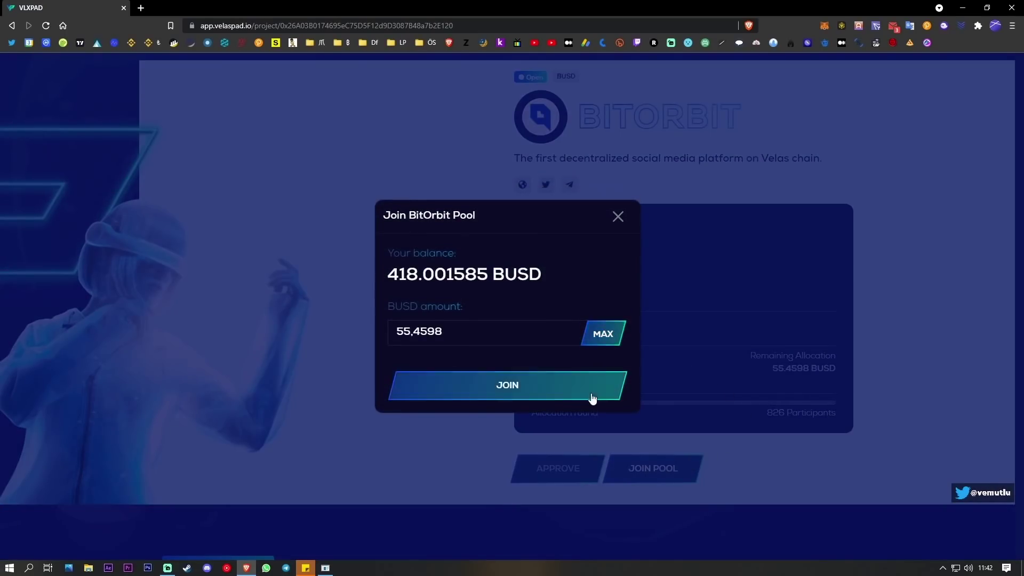
left_click(478, 397)
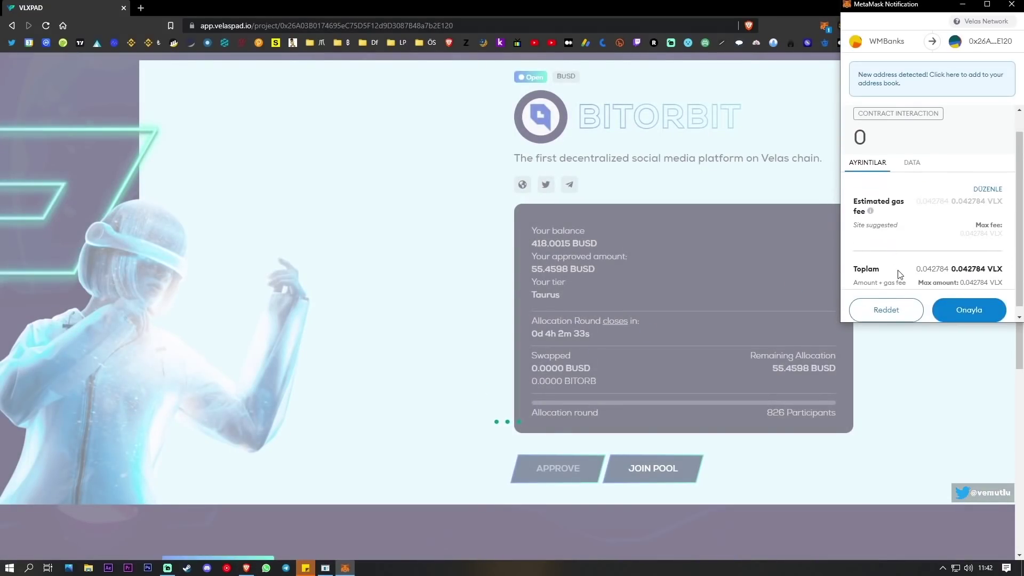
left_click(960, 307)
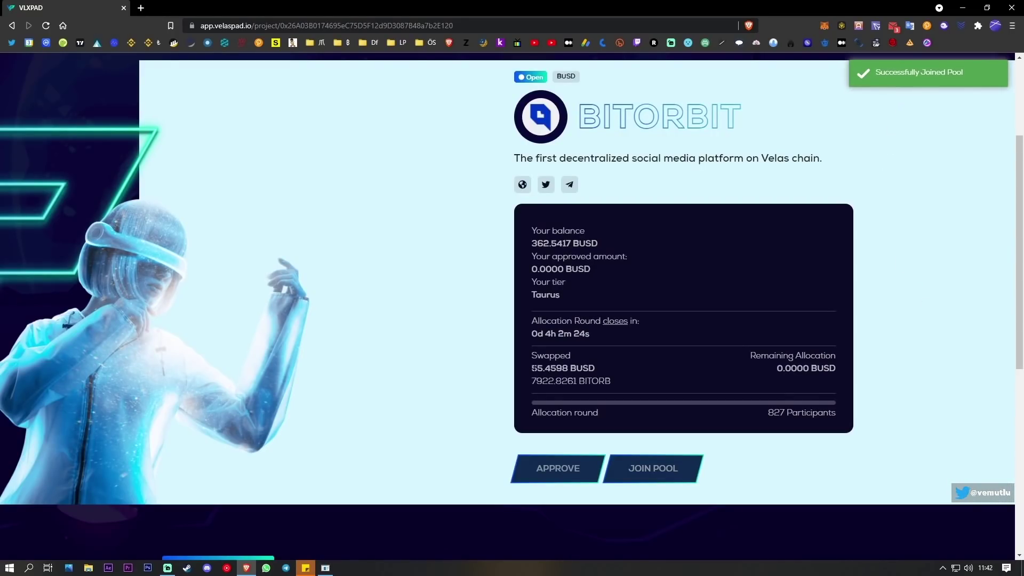
Review the BitOrbit pool information, including the swap rate and FCFS opening time, and the swapped allocation
scroll(455, 365, "down", 5)
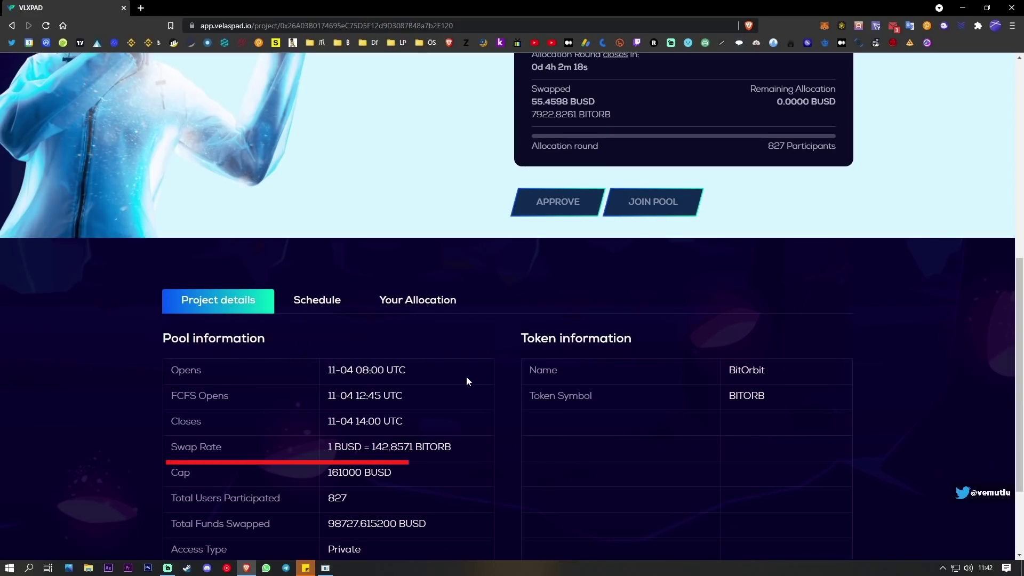
scroll(466, 379, "up", 1)
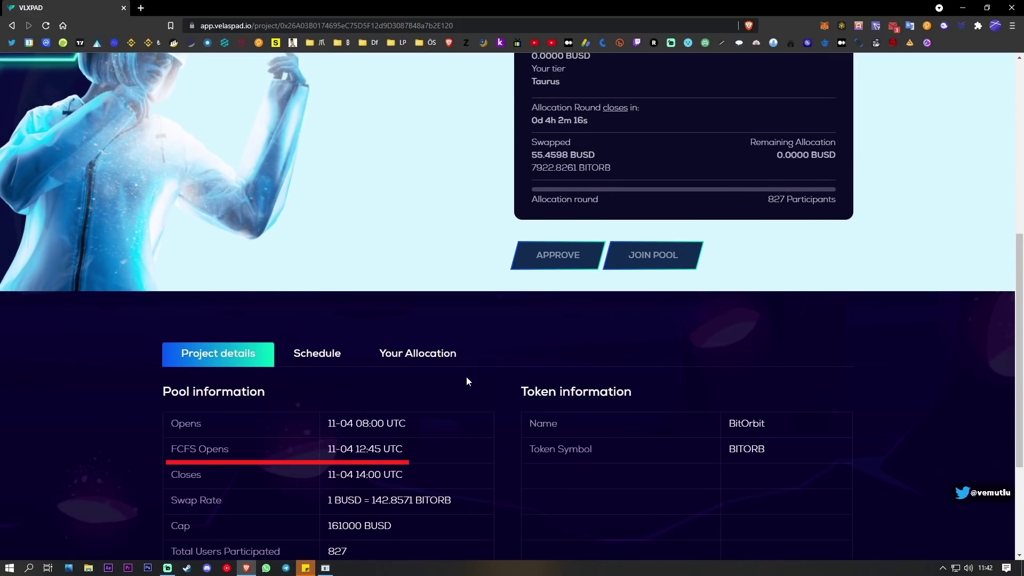
scroll(510, 351, "up", 5)
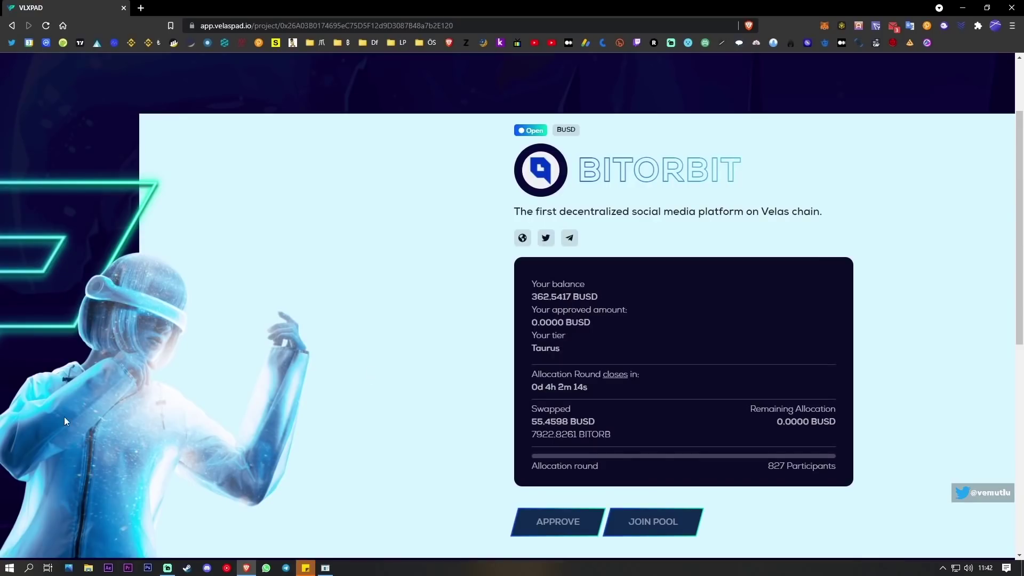
scroll(247, 455, "up", 2)
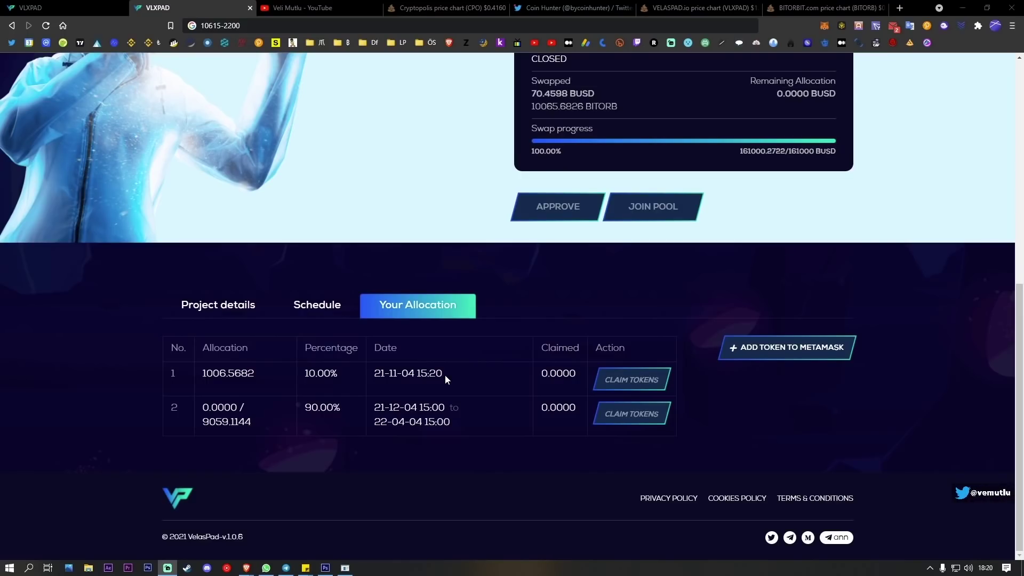
mouse_move(339, 448)
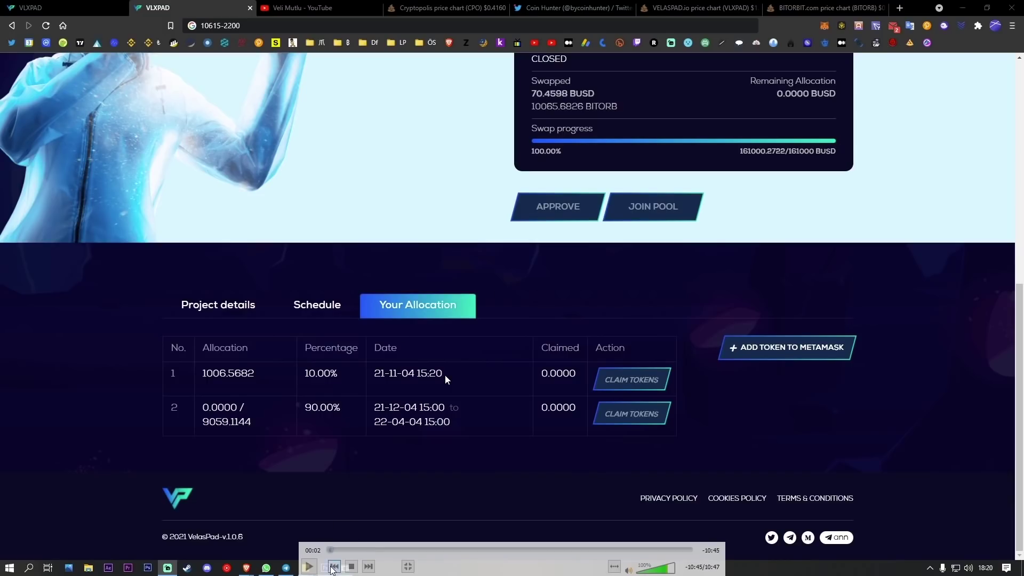
left_click(309, 567)
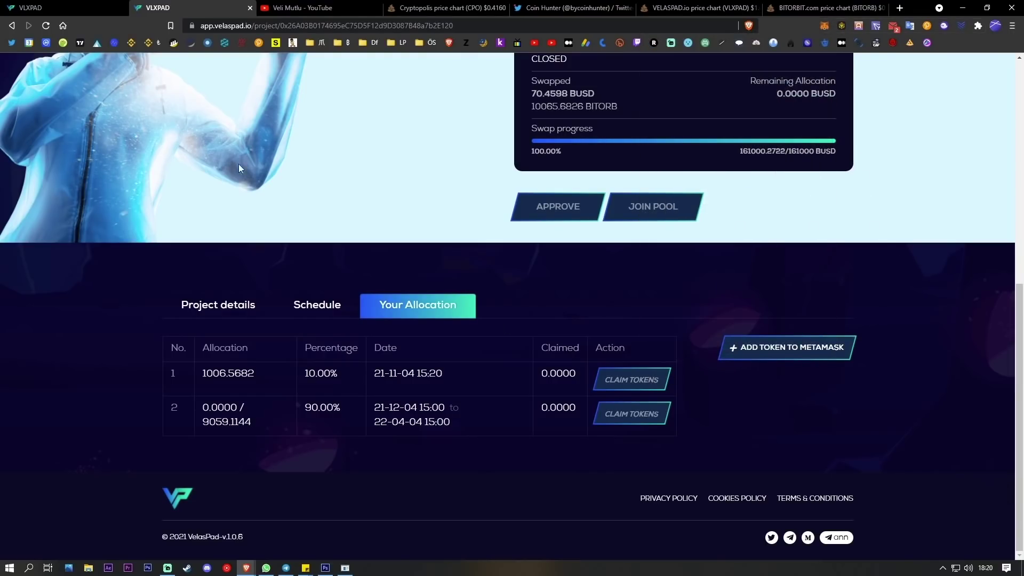
Reload the BitOrbit project page, claim the first 10% token allocation and approve the transaction in MetaMask
left_click(46, 25)
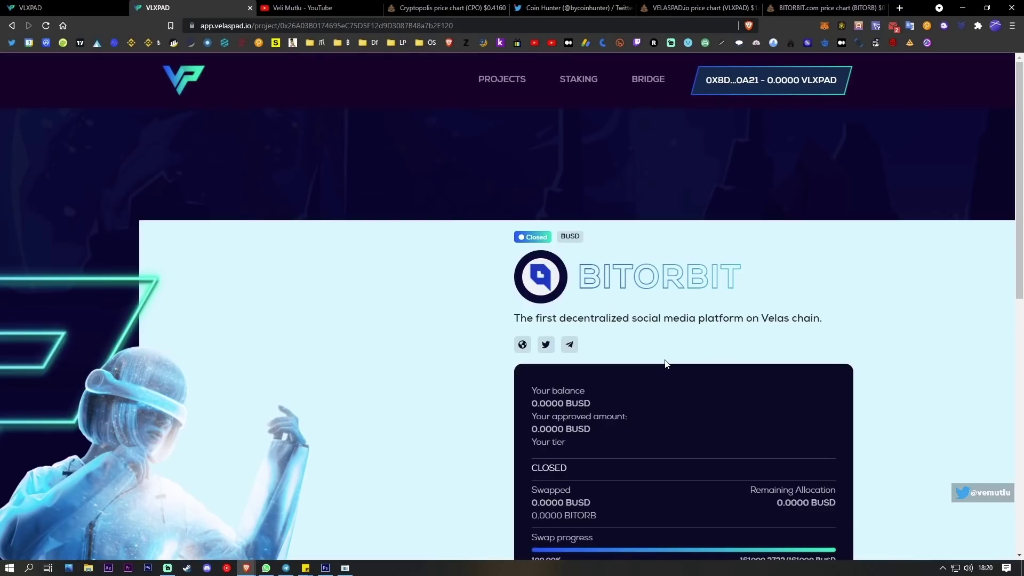
scroll(648, 366, "down", 6)
left_click(418, 393)
scroll(589, 409, "down", 2)
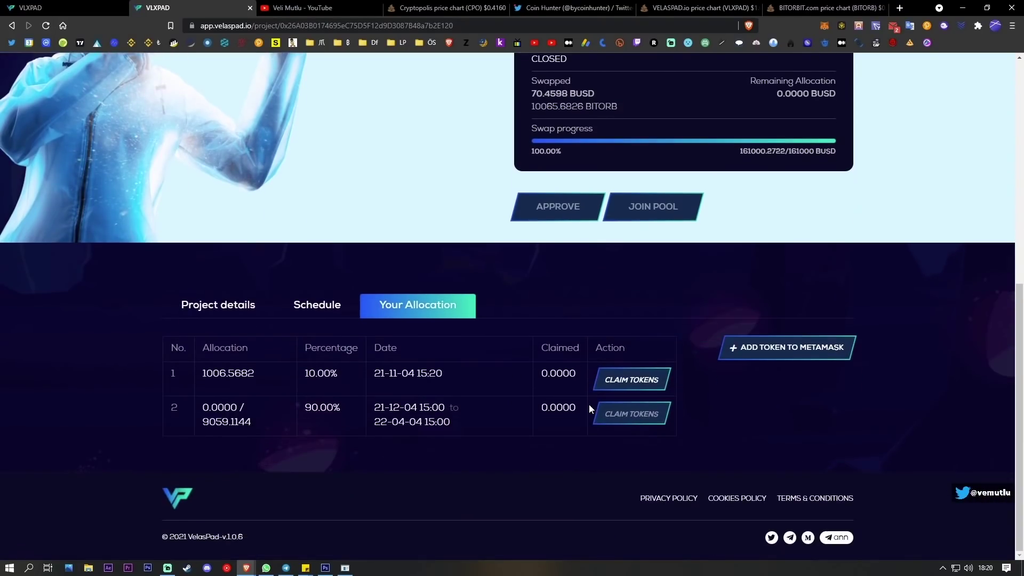
left_click(632, 379)
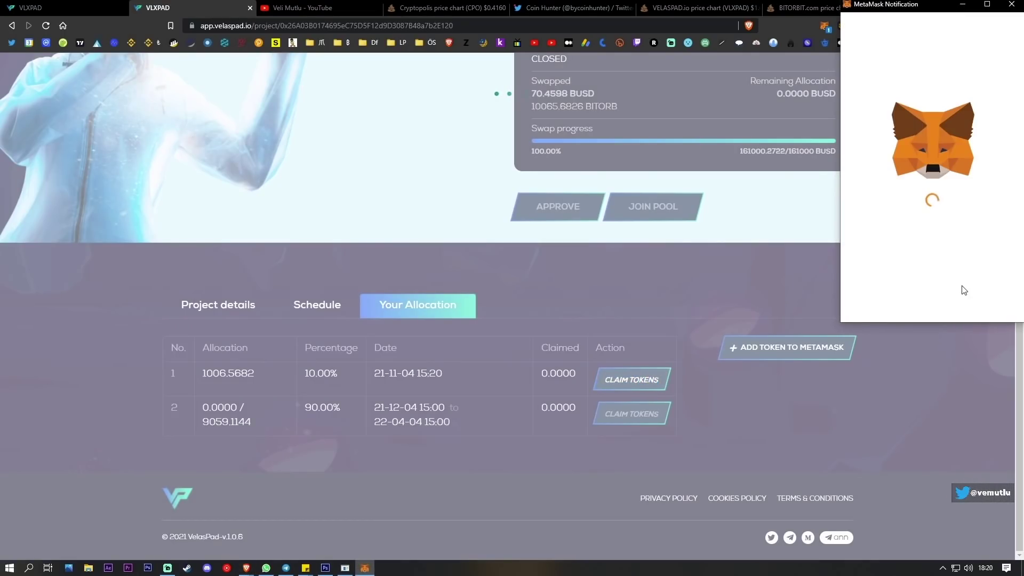
left_click(966, 307)
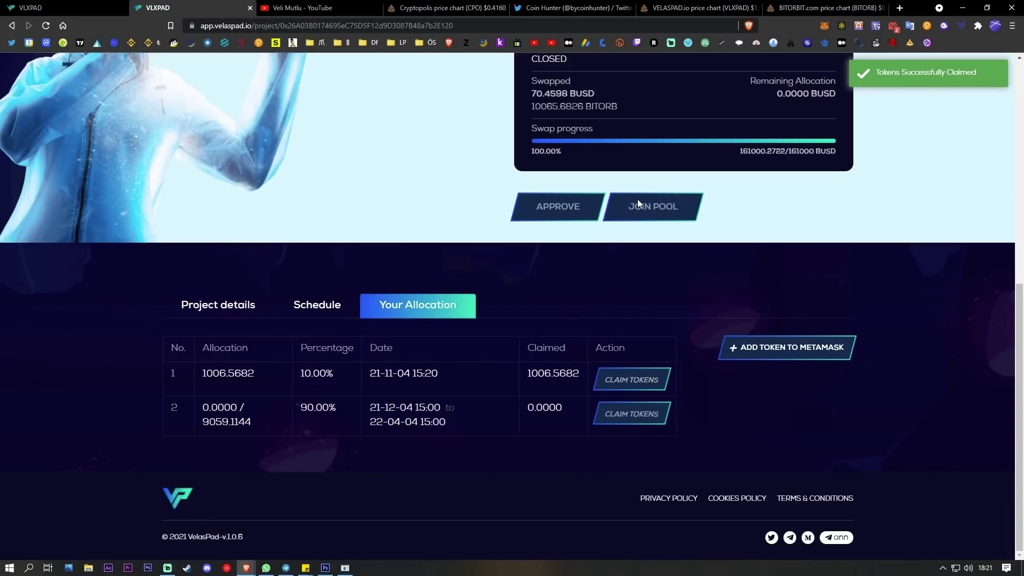
Connect the wallet on the VelasPad bridge and open its asset selection list
scroll(710, 275, "up", 8)
left_click(574, 81)
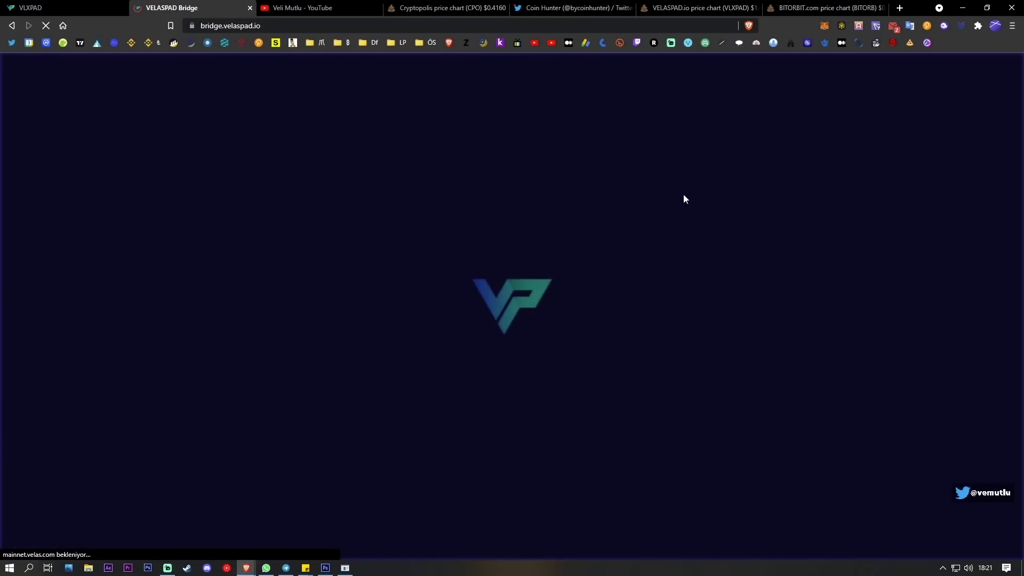
left_click(633, 241)
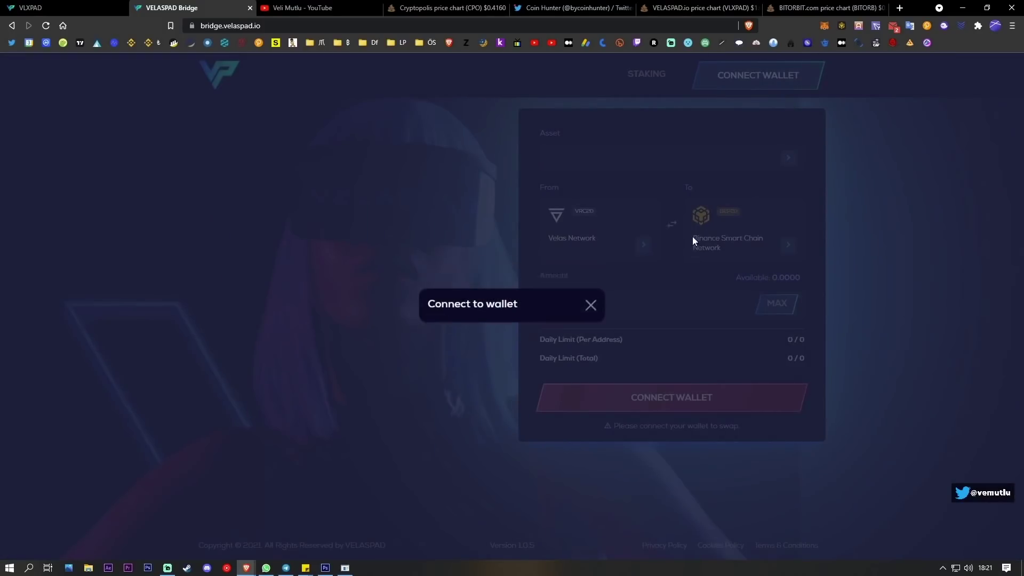
left_click(482, 312)
left_click(649, 163)
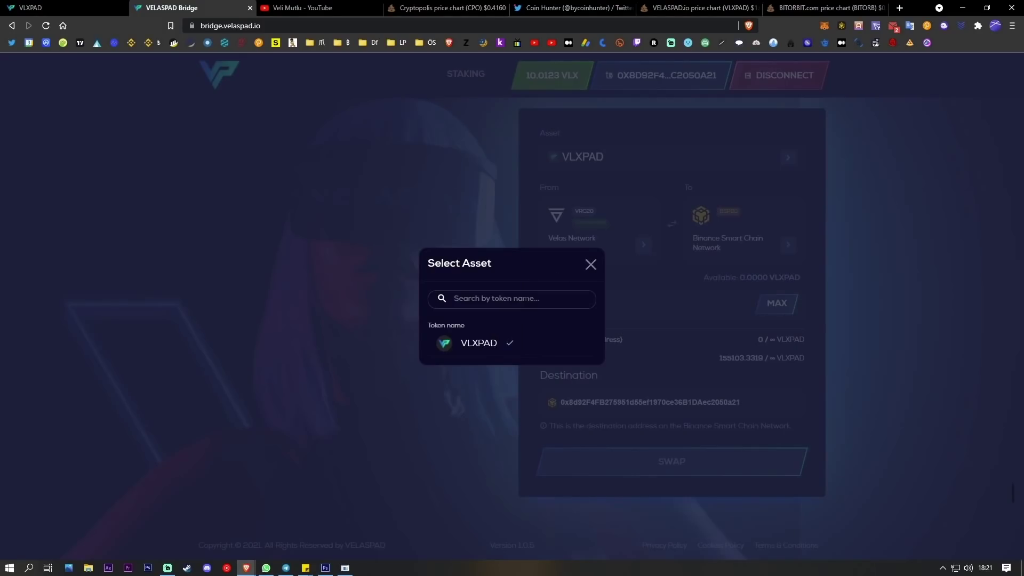